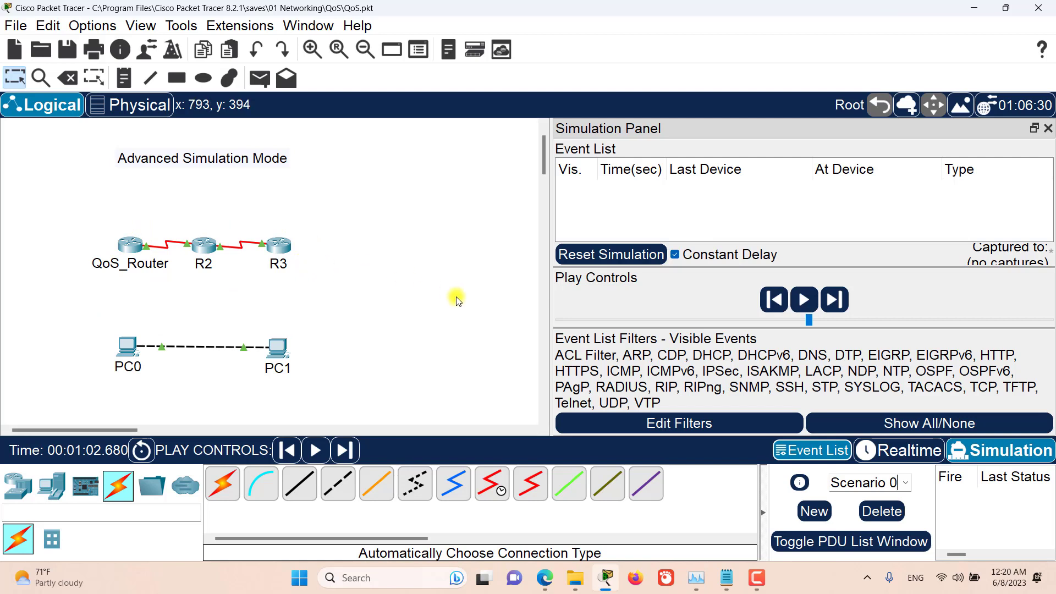
# Step: Create a new simulation scenario and name it "test scenario"
pyautogui.click(905, 482)
pyautogui.click(807, 511)
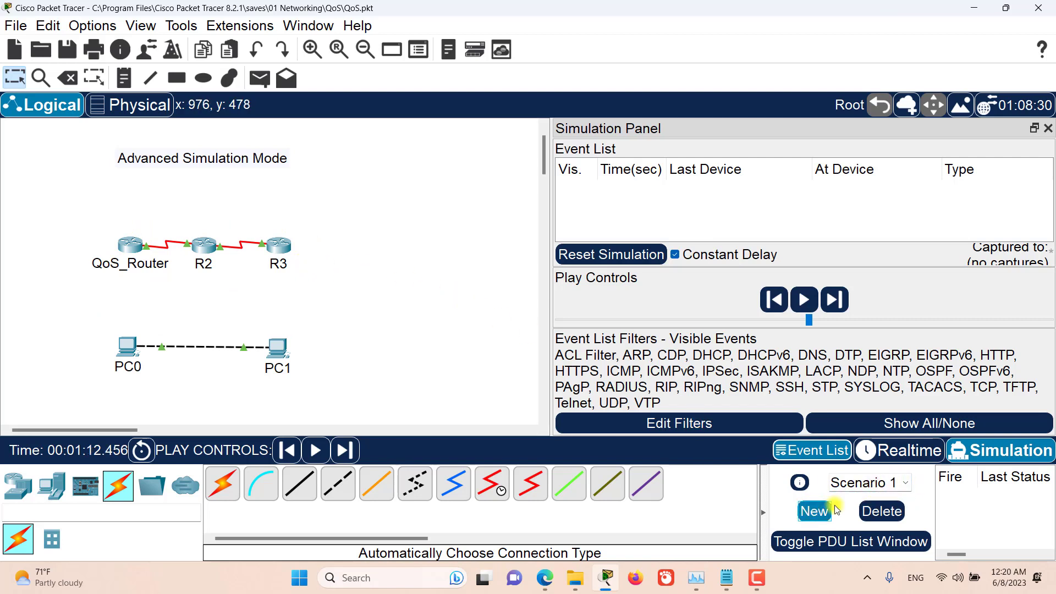
pyautogui.doubleClick(862, 482)
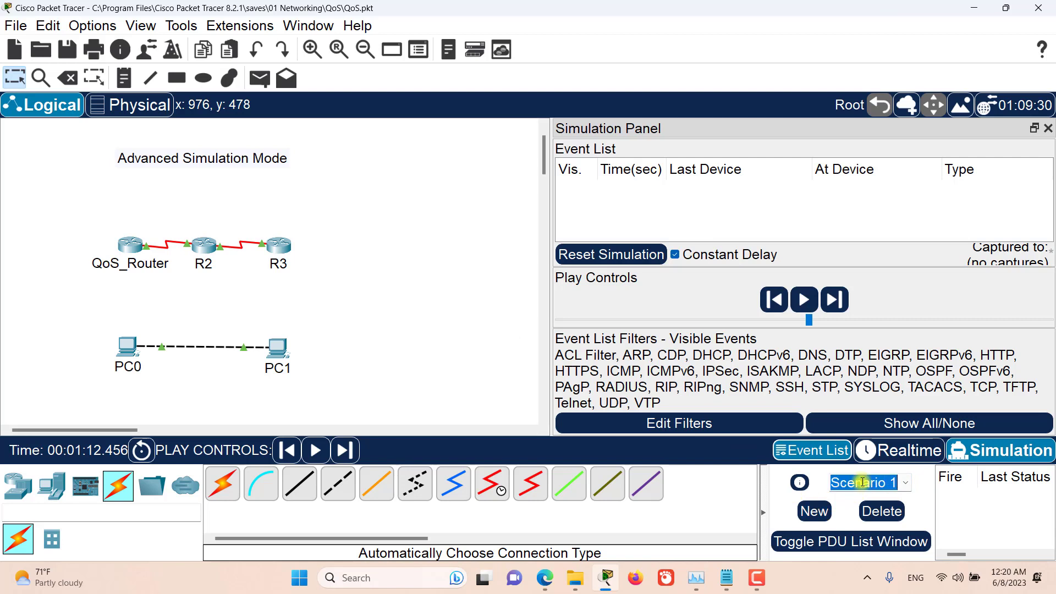
pyautogui.write('test ')
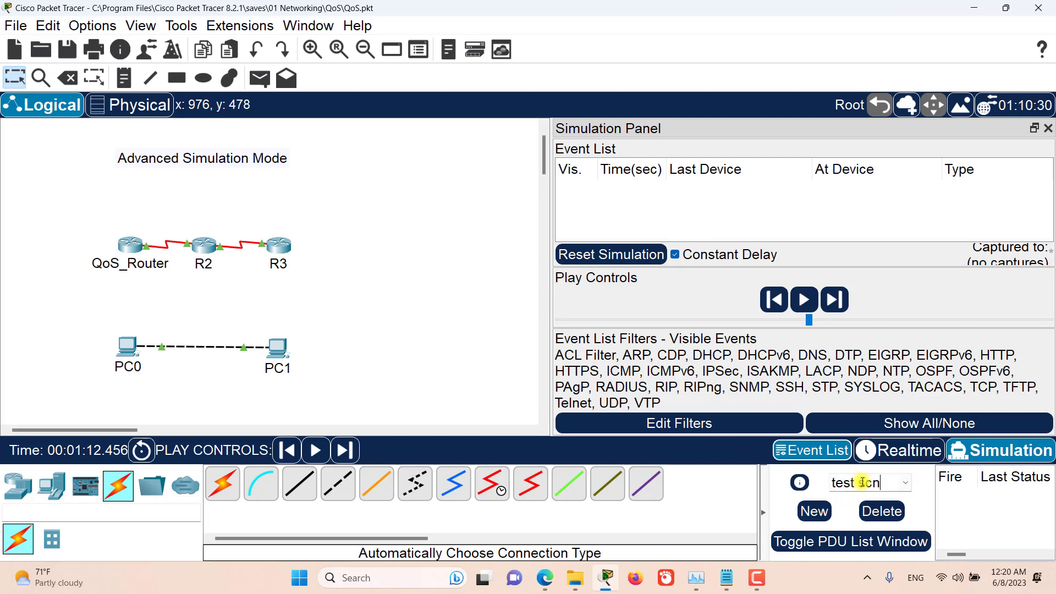
pyautogui.write('scen')
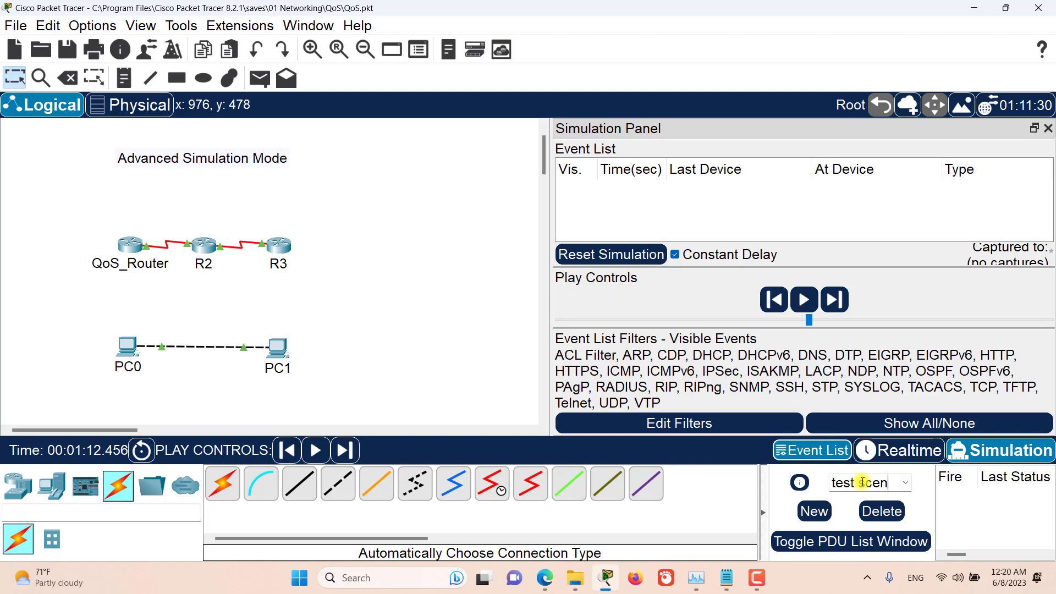
pyautogui.write('ario')
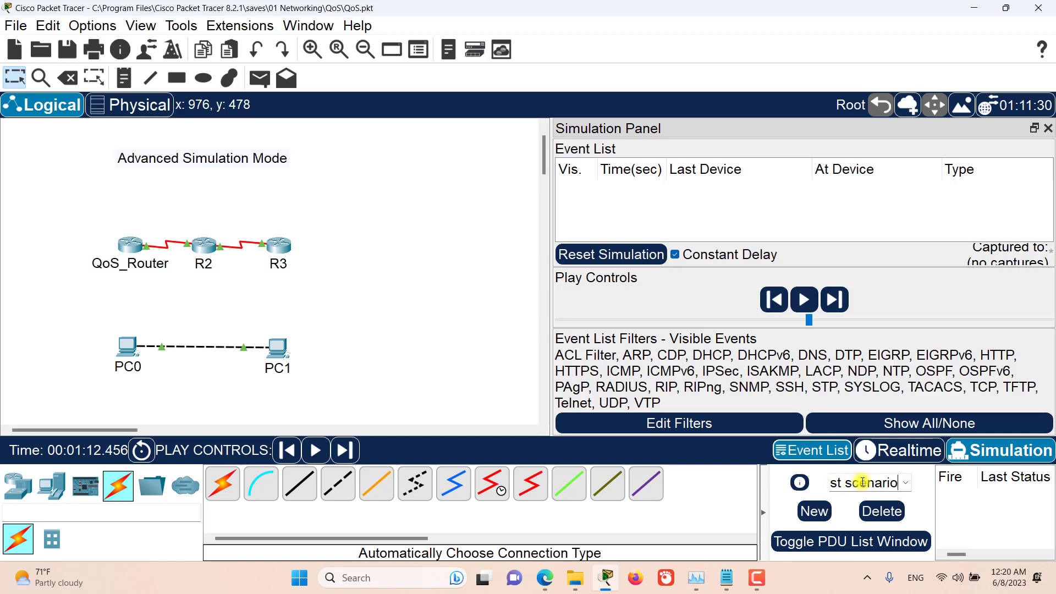
pyautogui.click(906, 483)
pyautogui.click(924, 487)
# Step: Enter "test scenario description" as the new scenario's description and close the description window
pyautogui.click(802, 487)
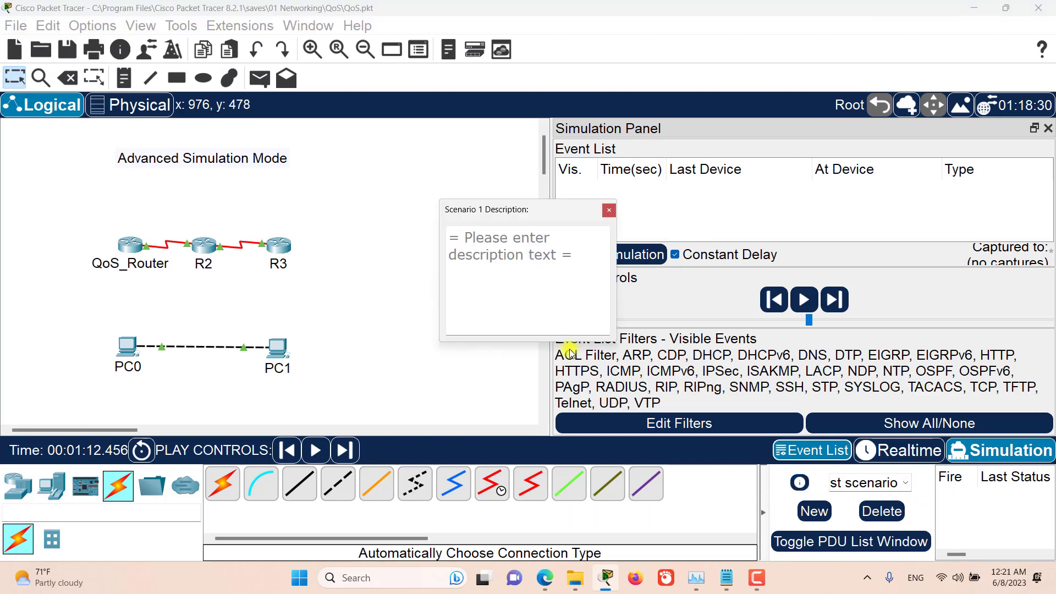
pyautogui.moveTo(483, 204); pyautogui.dragTo(450, 205)
pyautogui.click(449, 252)
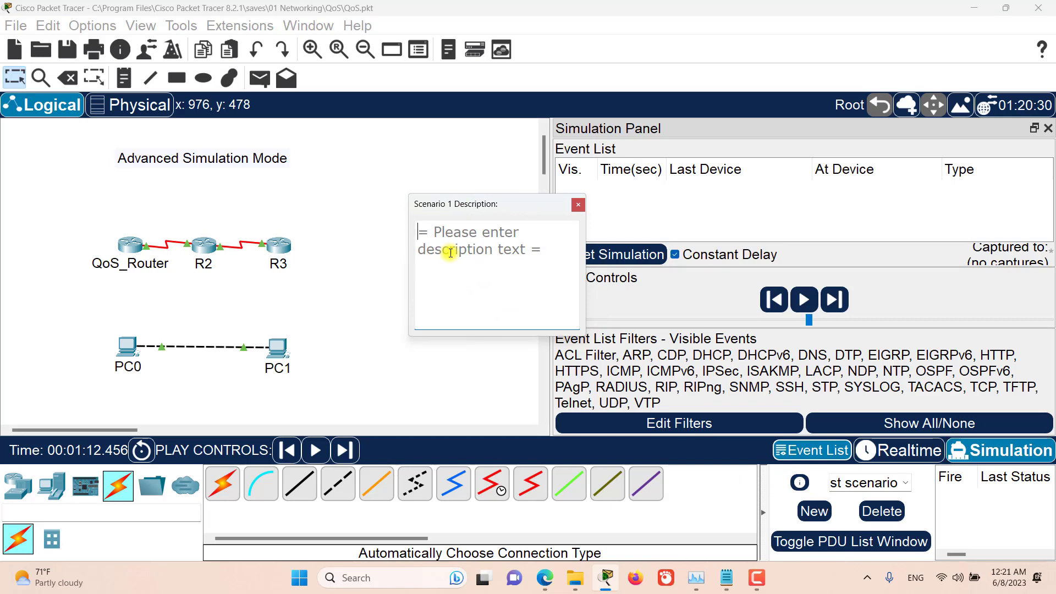
pyautogui.write('test scenario description')
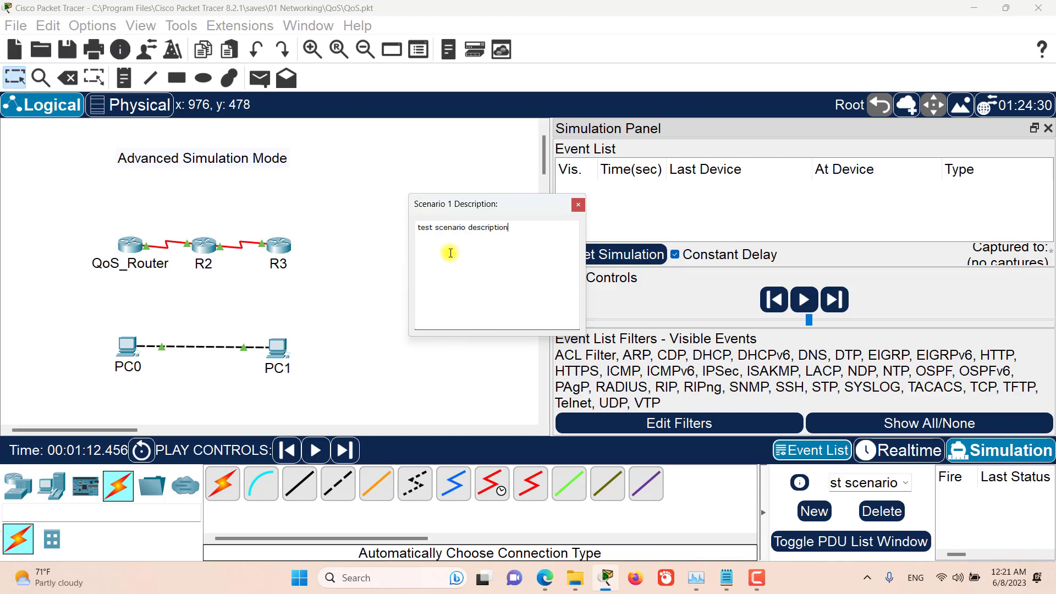
pyautogui.click(578, 205)
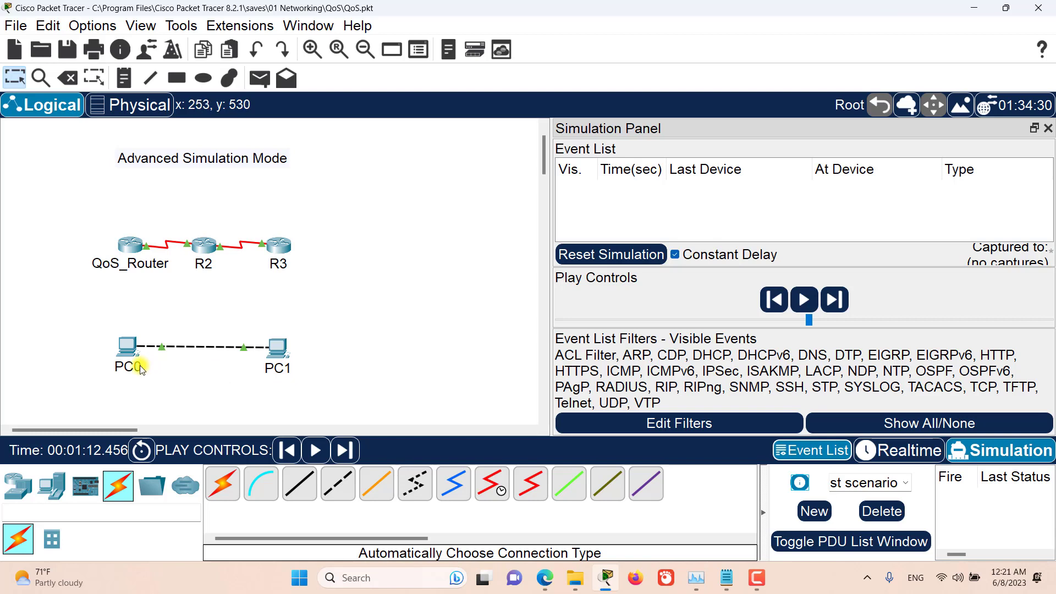
# Step: Place the notes 192.168.1.1 below PC0 and 192.168.1.2 below PC1 in the logical workspace
pyautogui.click(124, 78)
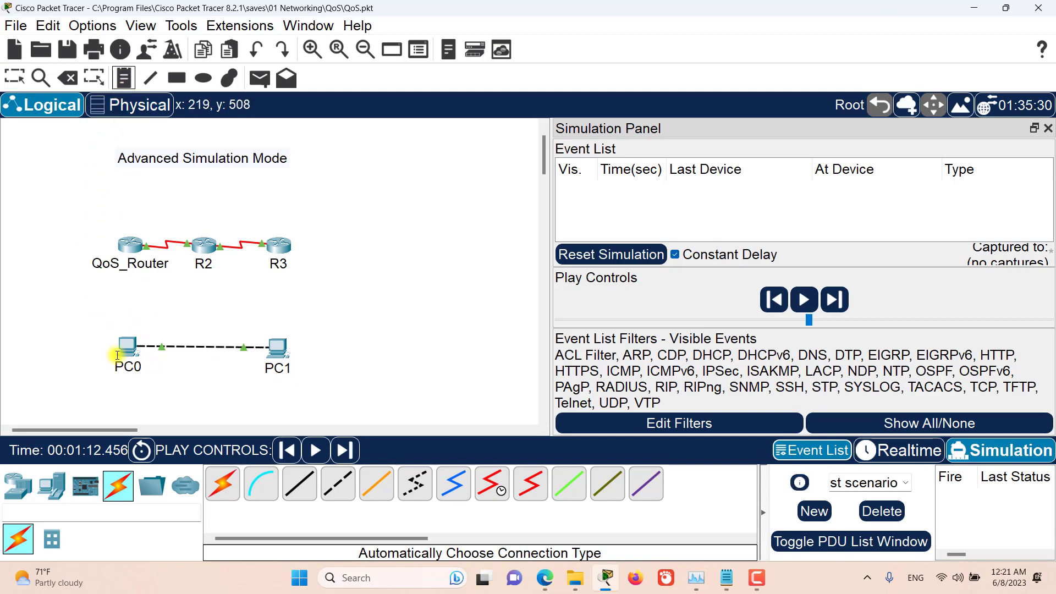
pyautogui.click(98, 381)
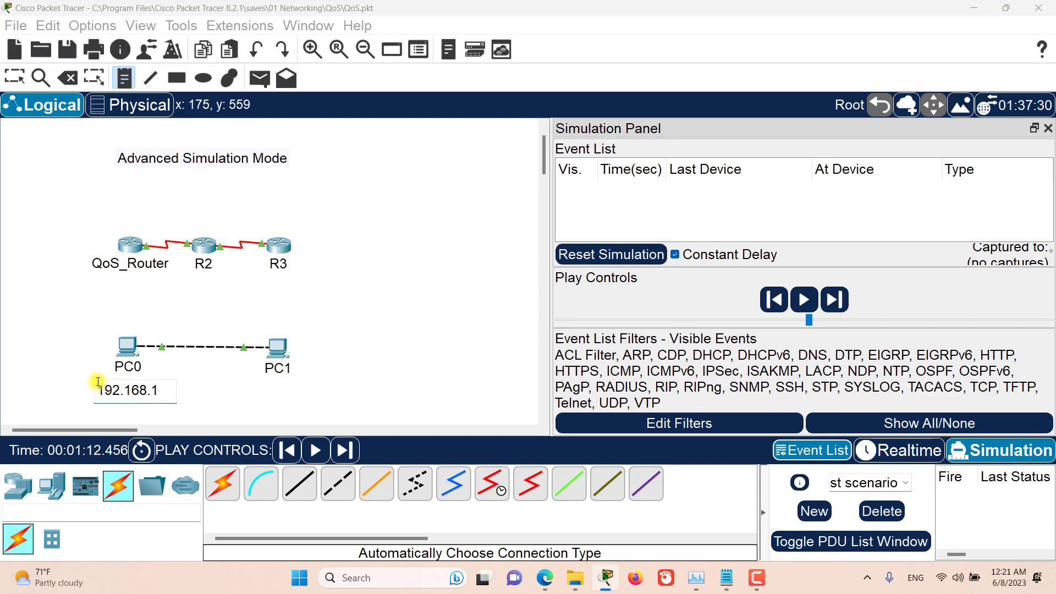
pyautogui.click(255, 386)
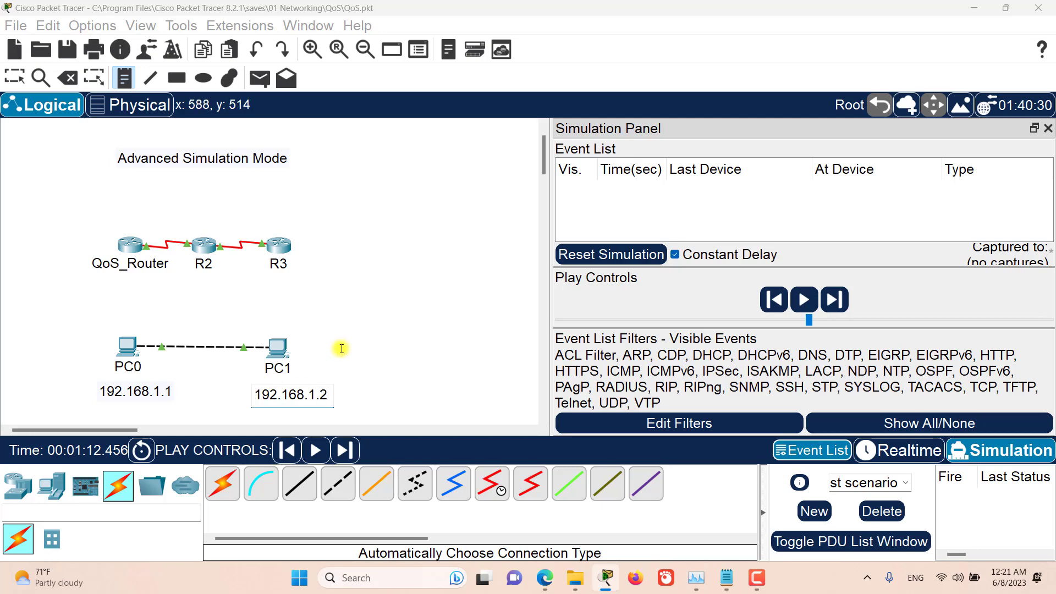
pyautogui.click(14, 78)
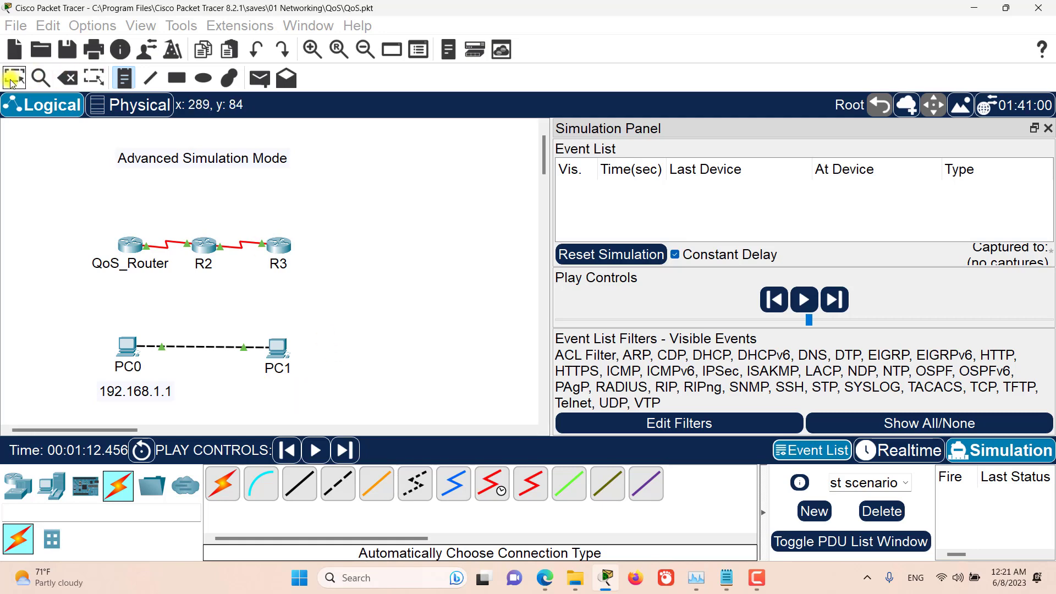
# Step: Ping 192.168.1.2 from PC0's Command Prompt
pyautogui.click(127, 351)
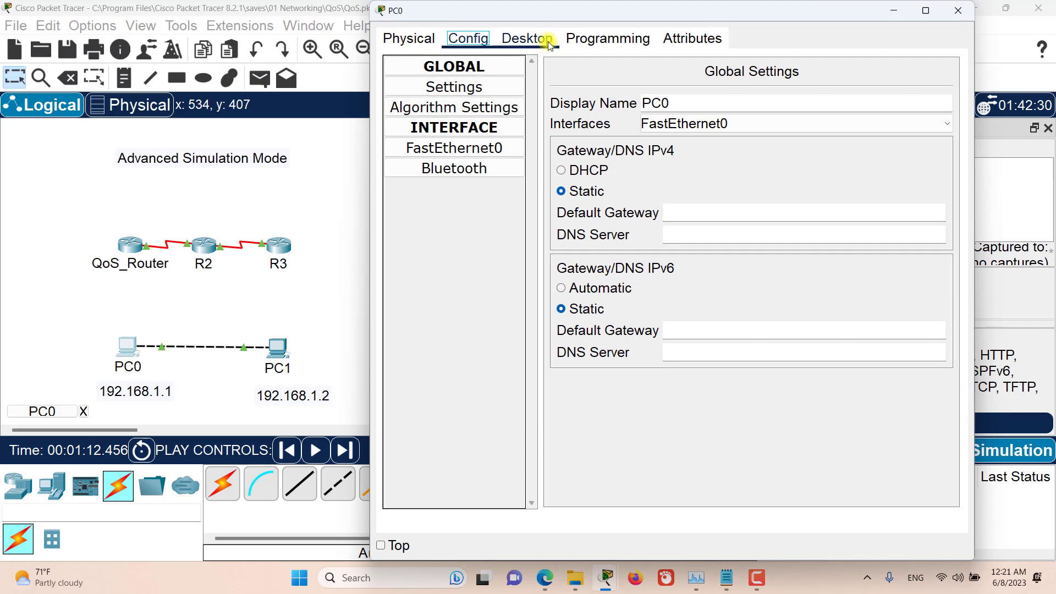
pyautogui.click(526, 38)
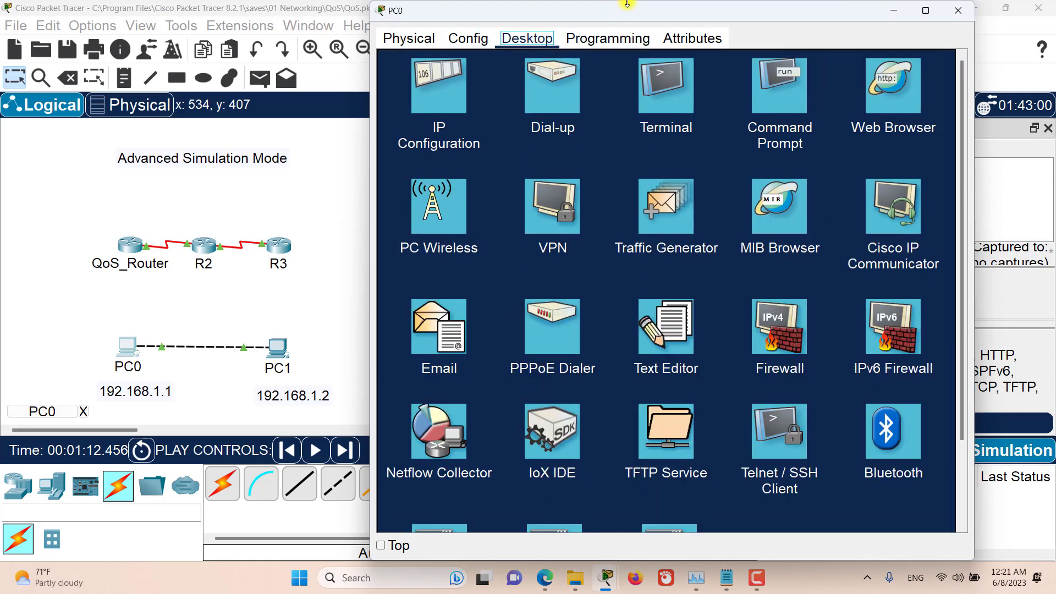
pyautogui.click(781, 91)
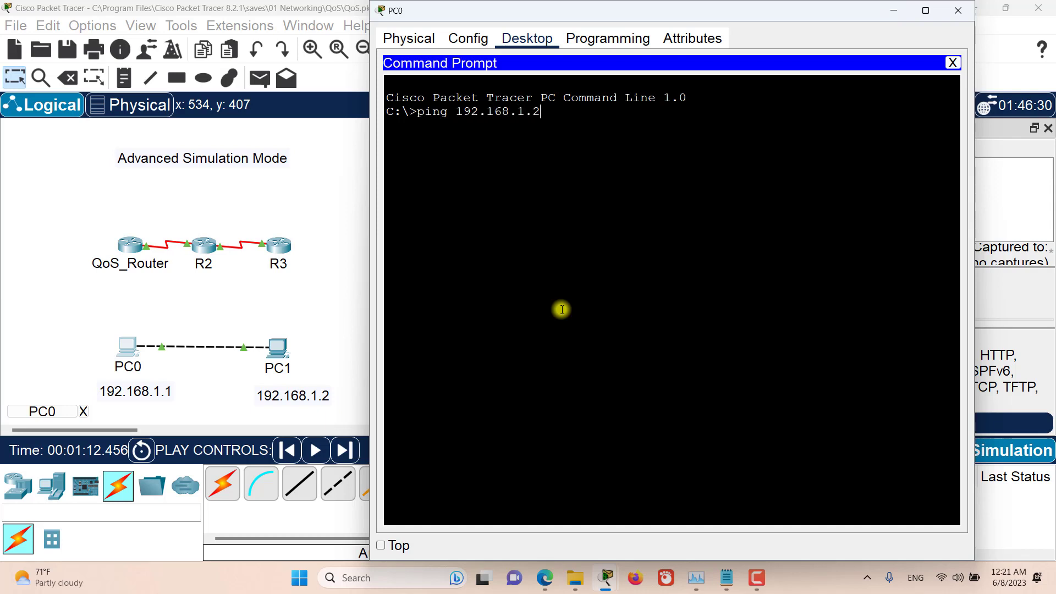
pyautogui.press('Return')
# Step: Move and narrow the PC0 window to uncover the event list, advance the simulation three events, and check PC0's Command Prompt
pyautogui.moveTo(847, 9); pyautogui.dragTo(473, 24)
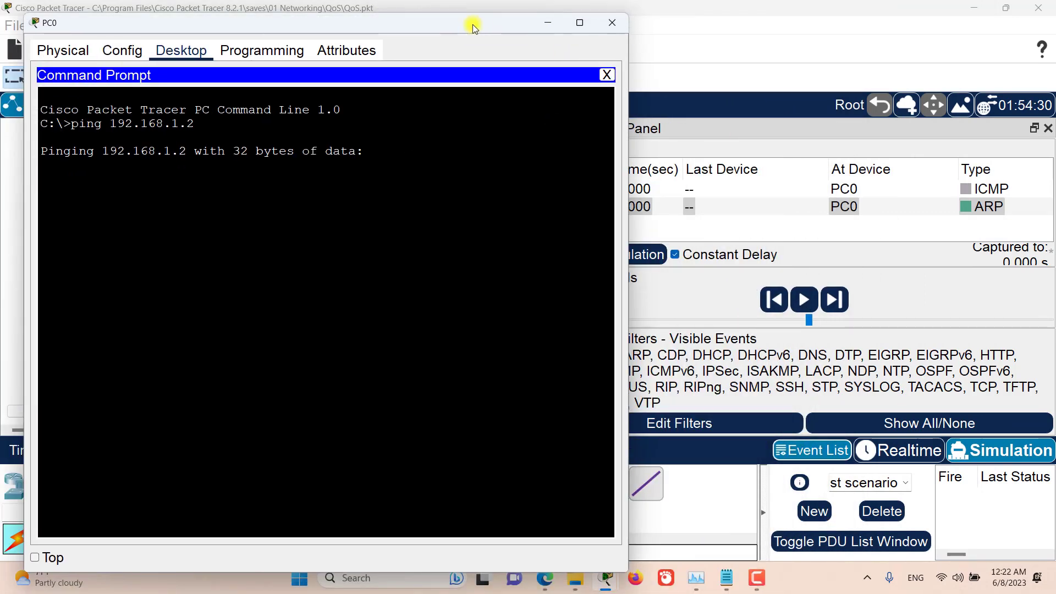
pyautogui.moveTo(628, 161); pyautogui.dragTo(494, 157)
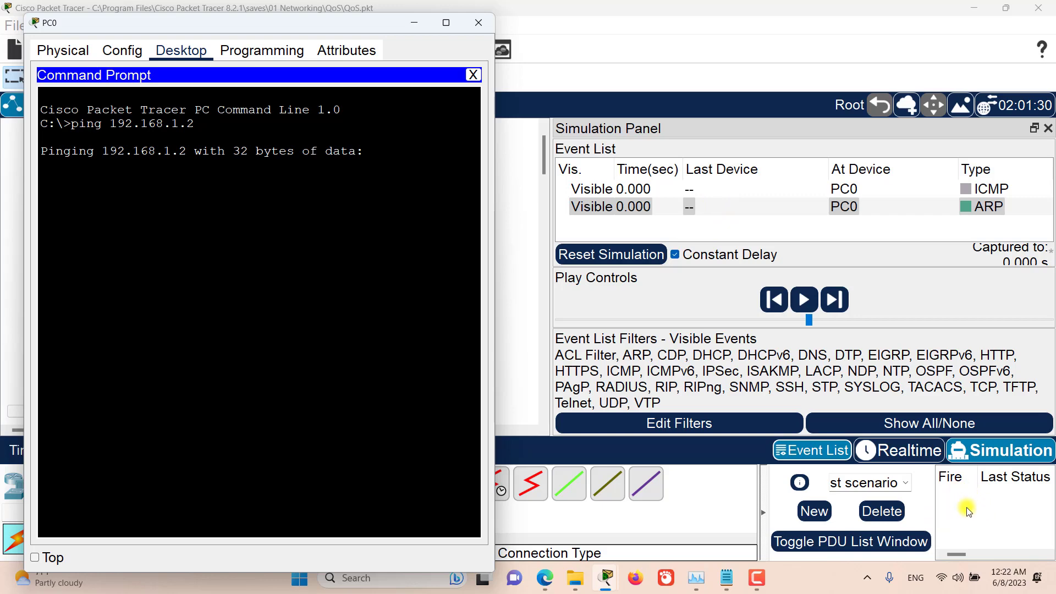
pyautogui.click(833, 301)
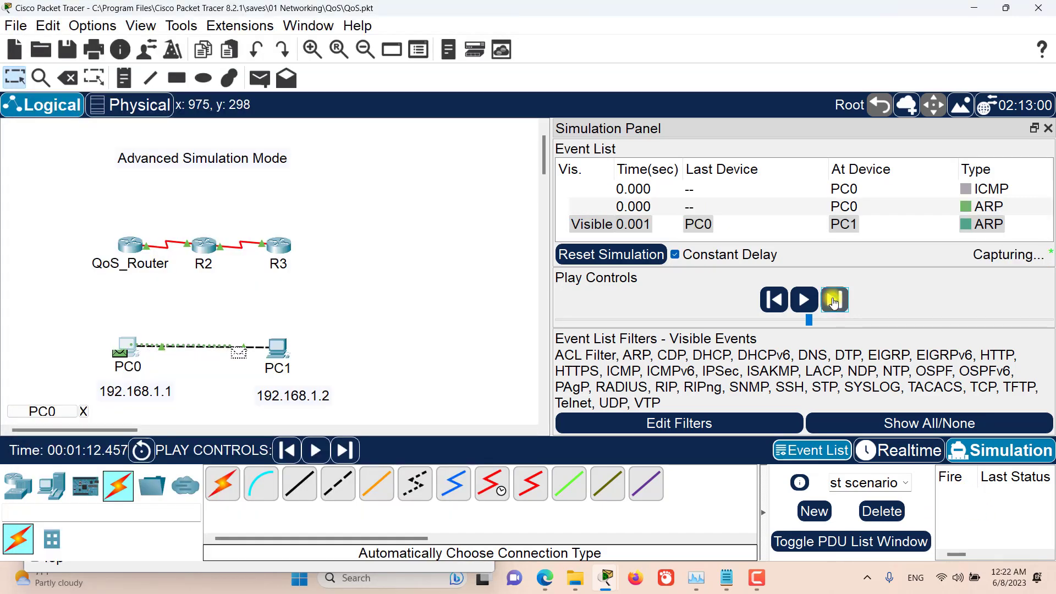
pyautogui.click(833, 302)
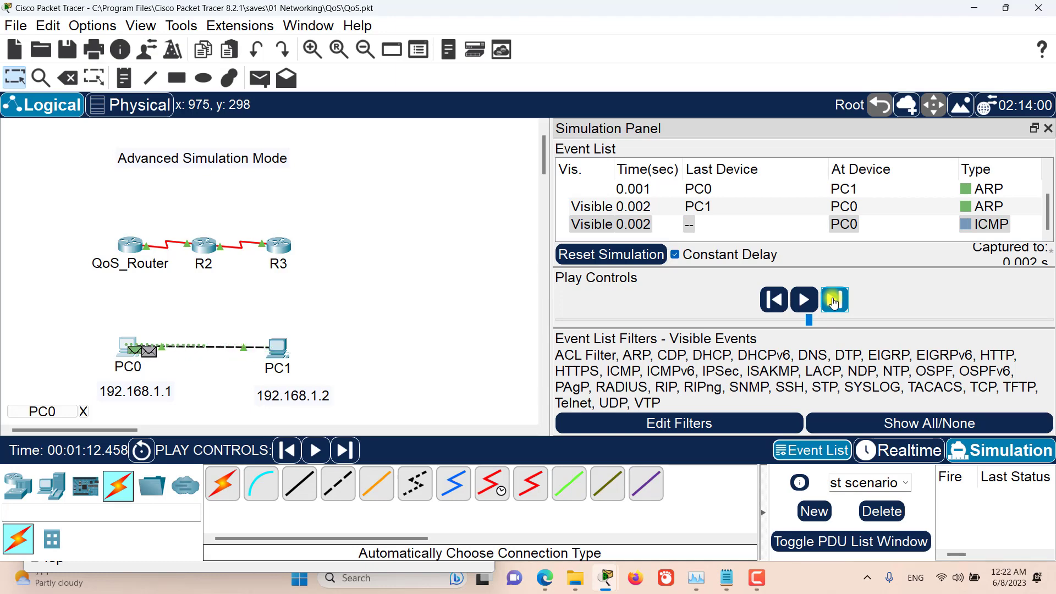
pyautogui.click(833, 301)
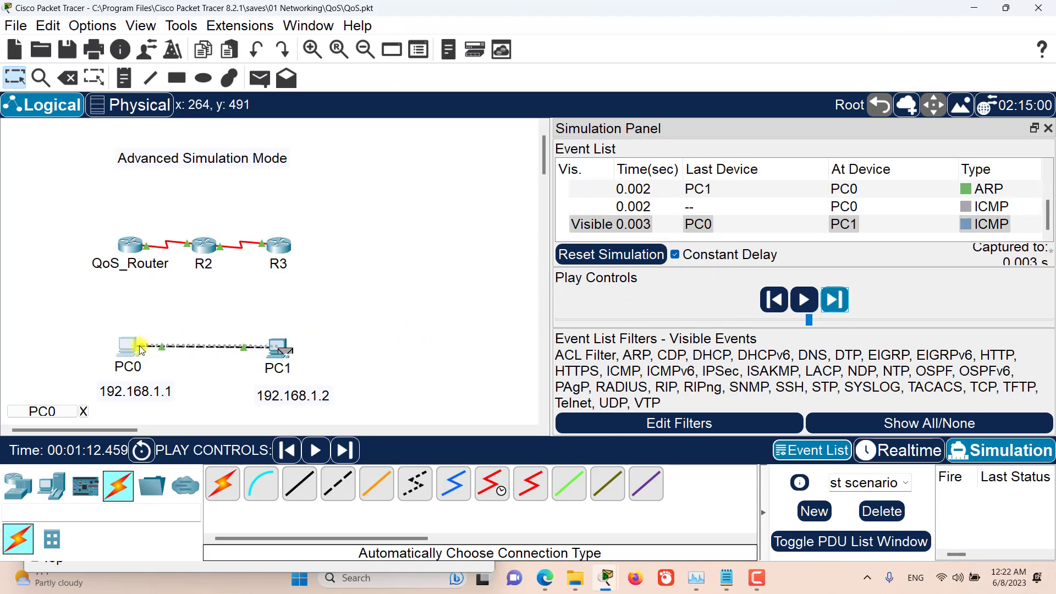
pyautogui.click(126, 347)
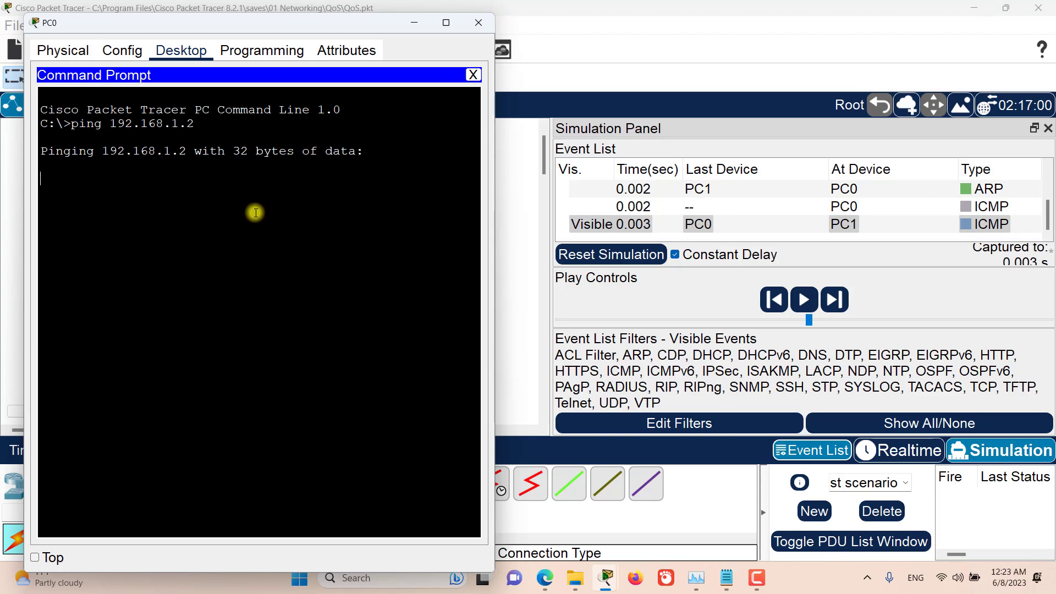
# Step: Advance the simulation four more events, examine the ping reply in PC0's Command Prompt, and close the PC0 window
pyautogui.click(837, 305)
pyautogui.click(838, 306)
pyautogui.click(837, 305)
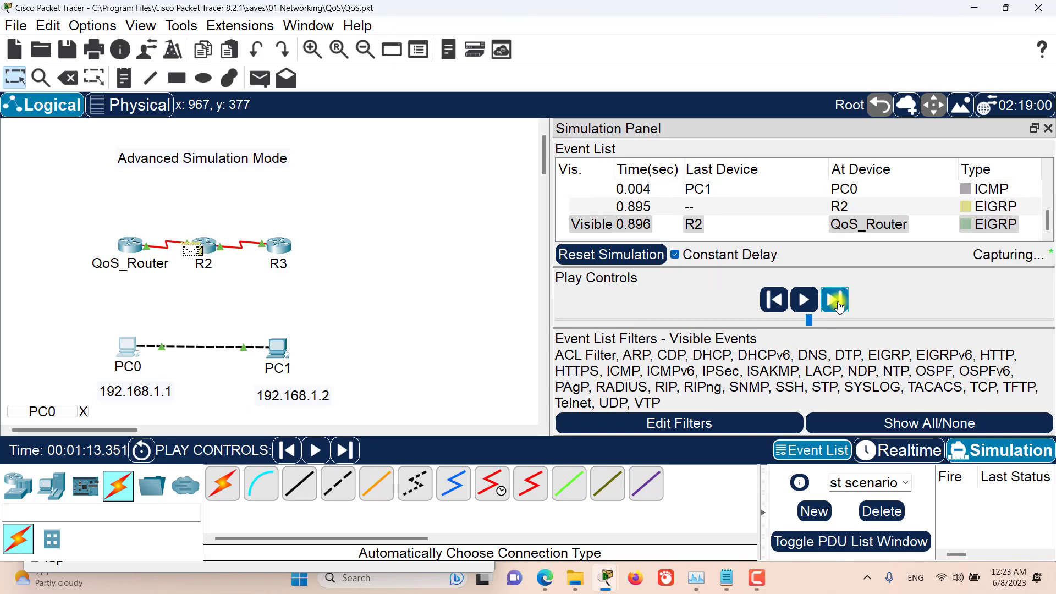
pyautogui.click(838, 306)
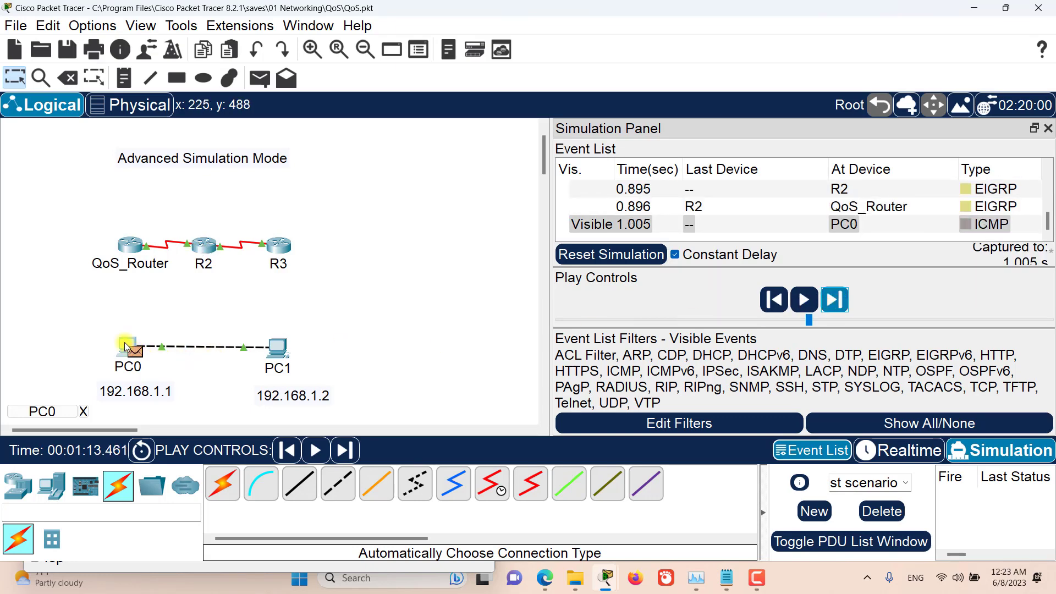
pyautogui.click(124, 341)
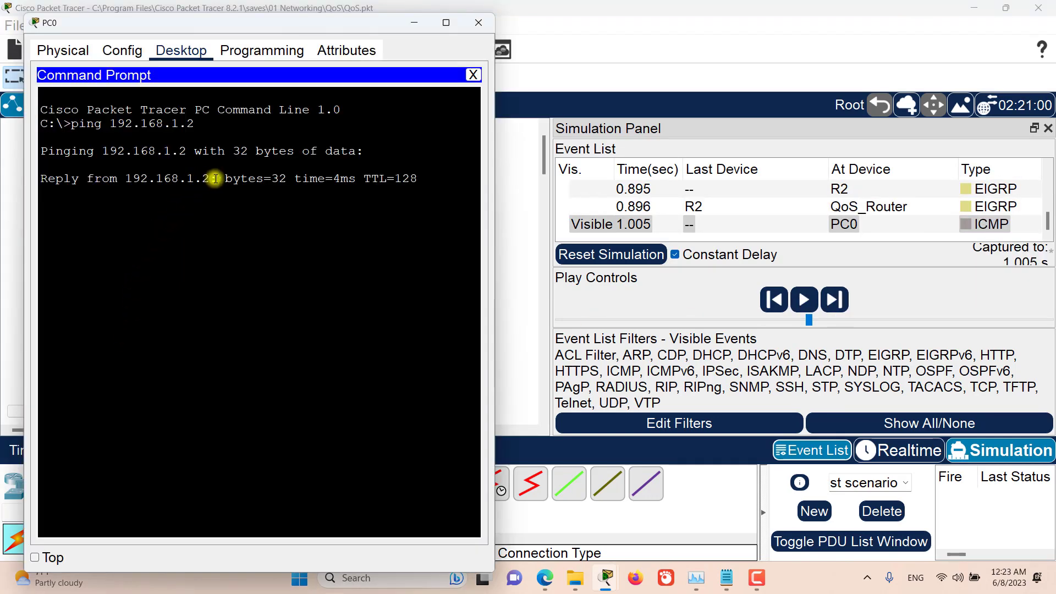
pyautogui.moveTo(217, 179); pyautogui.dragTo(420, 175)
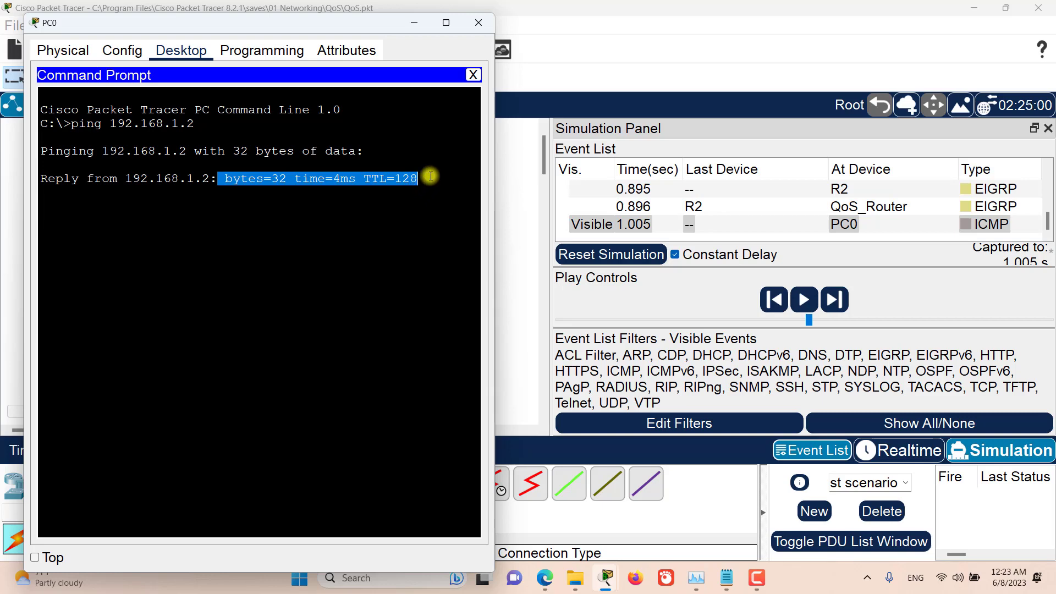
pyautogui.click(479, 23)
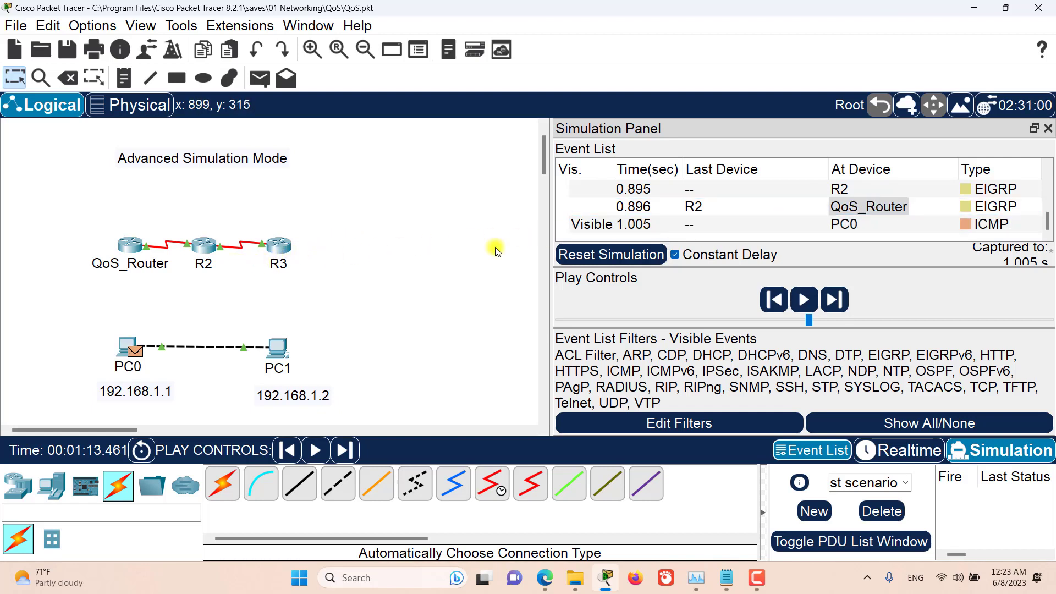
# Step: Advance the simulation until an EIGRP packet appears at QoS_Router and inspect the stamp on its envelope
pyautogui.click(834, 301)
pyautogui.click(834, 301)
pyautogui.click(834, 302)
pyautogui.click(834, 302)
pyautogui.click(834, 302)
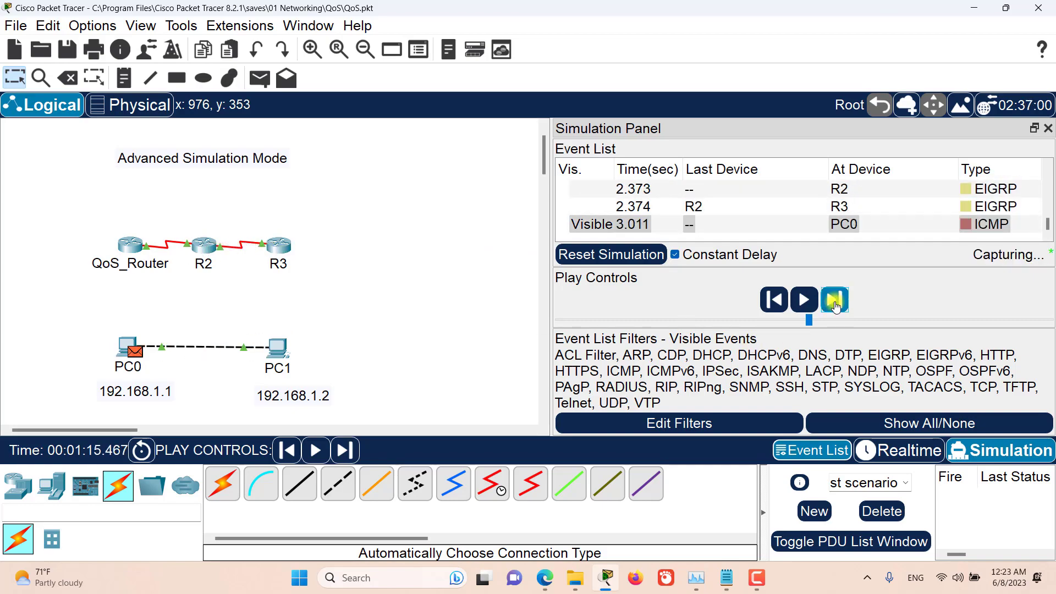
pyautogui.click(834, 302)
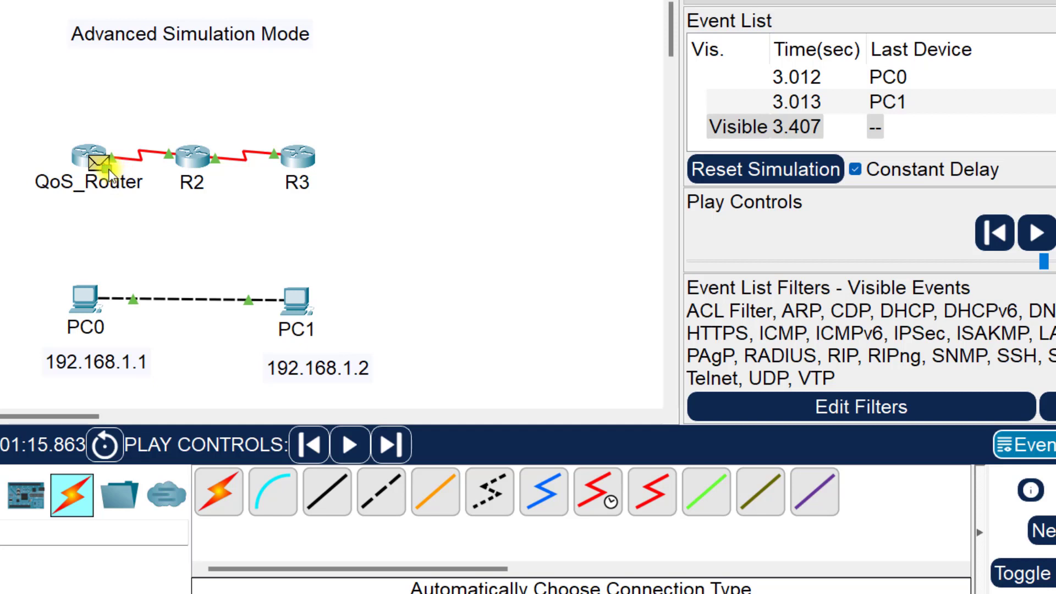
pyautogui.moveTo(108, 169)
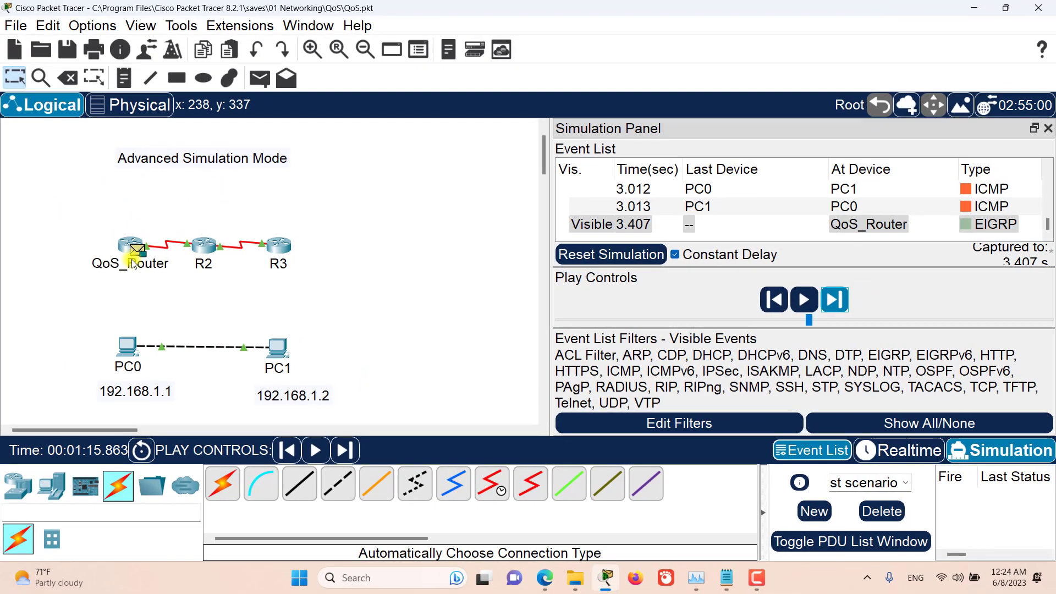
pyautogui.moveTo(116, 229)
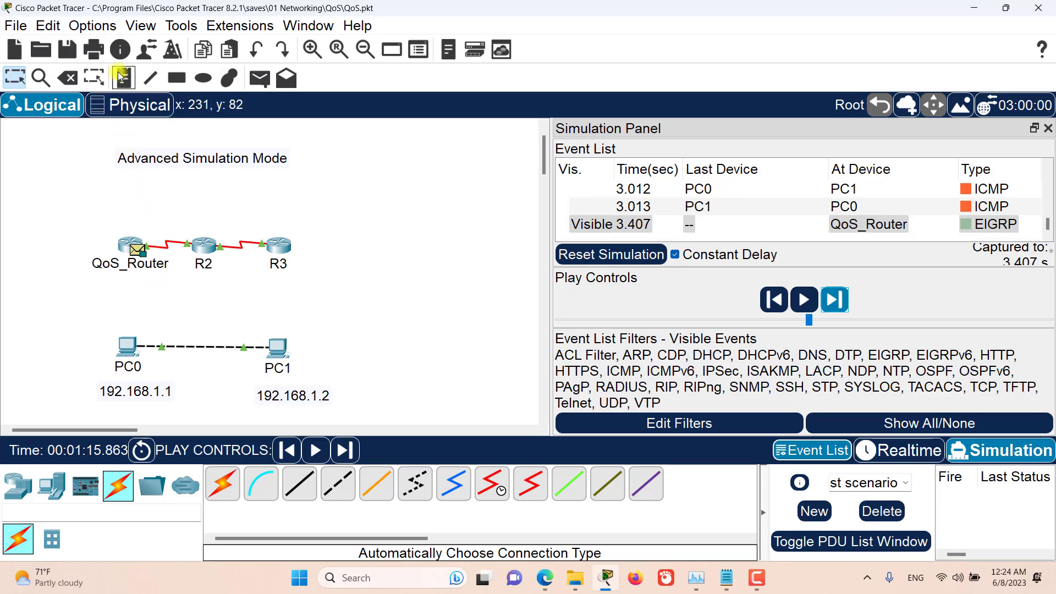
# Step: Open the preferences beside the QoS_Router packet and switch Show QoS Stamps on Packets off and on again
pyautogui.click(93, 28)
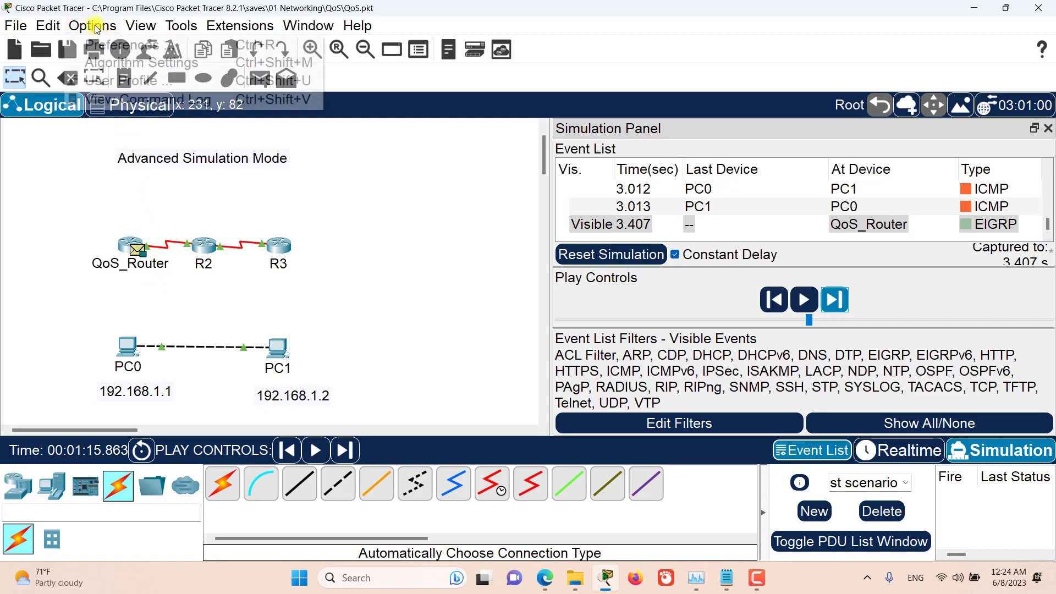
pyautogui.click(108, 42)
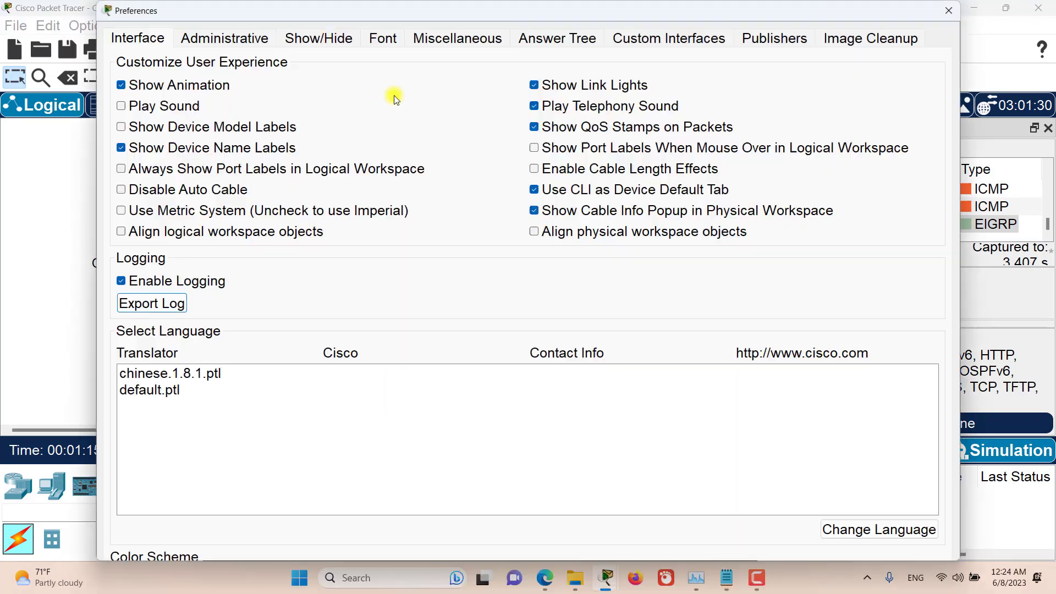
pyautogui.moveTo(292, 21); pyautogui.dragTo(396, 35)
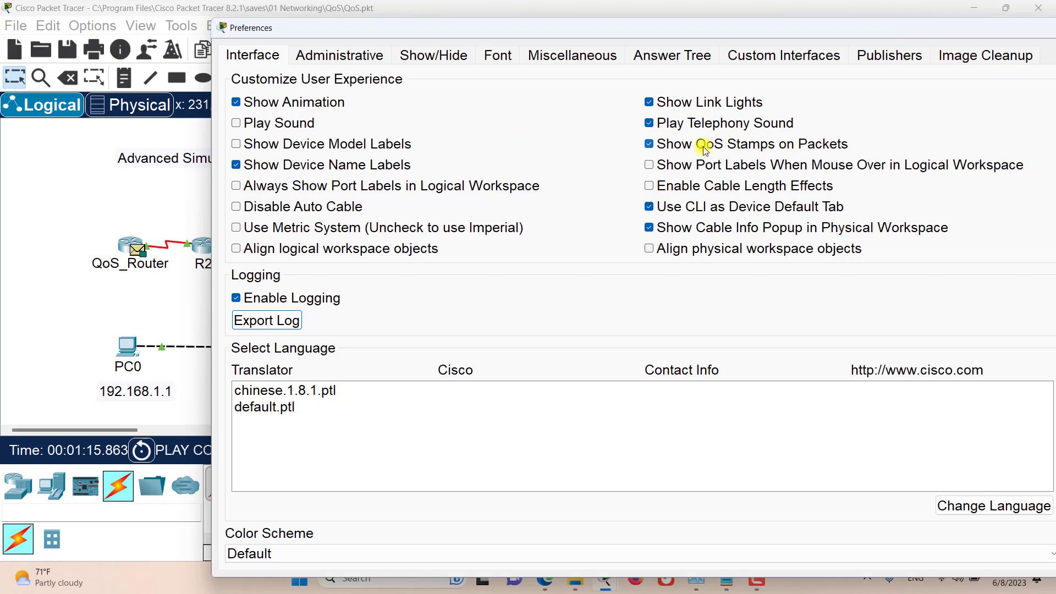
pyautogui.click(665, 145)
pyautogui.click(649, 142)
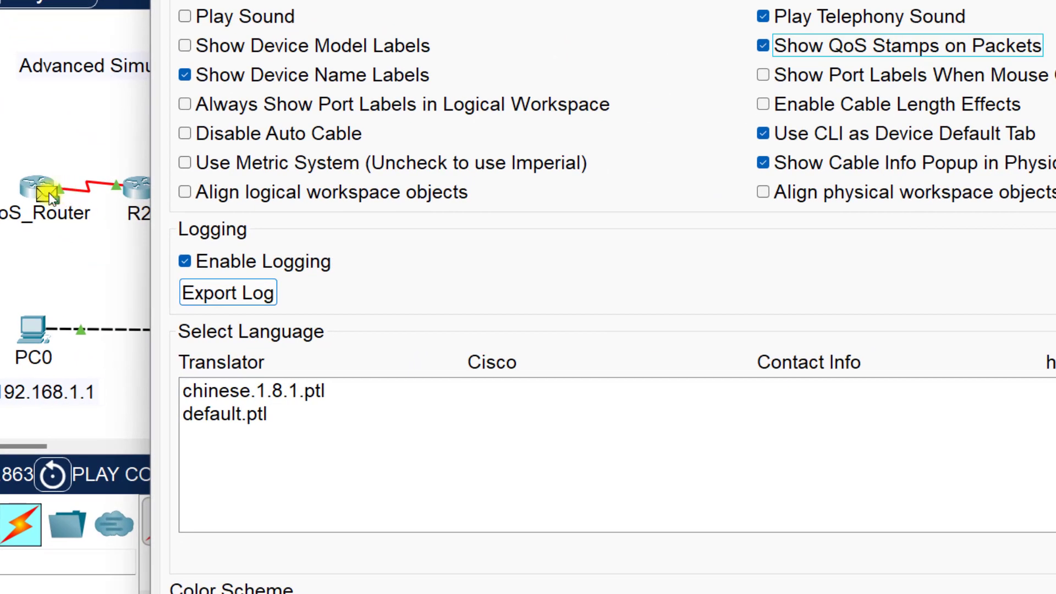
# Step: Keep Show QoS Stamps on Packets enabled and close the preferences
pyautogui.click(762, 46)
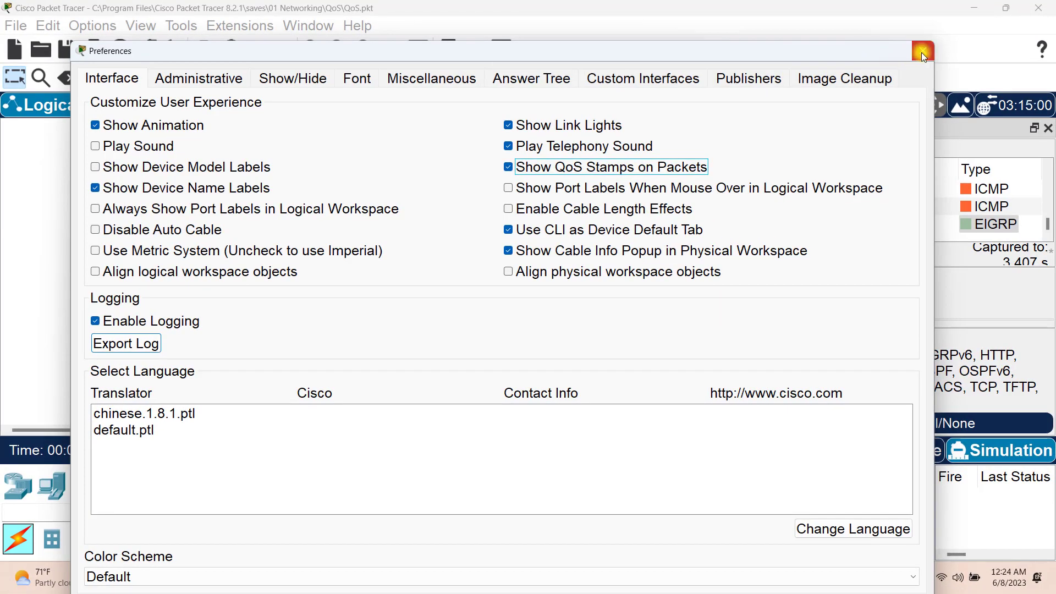
pyautogui.click(920, 51)
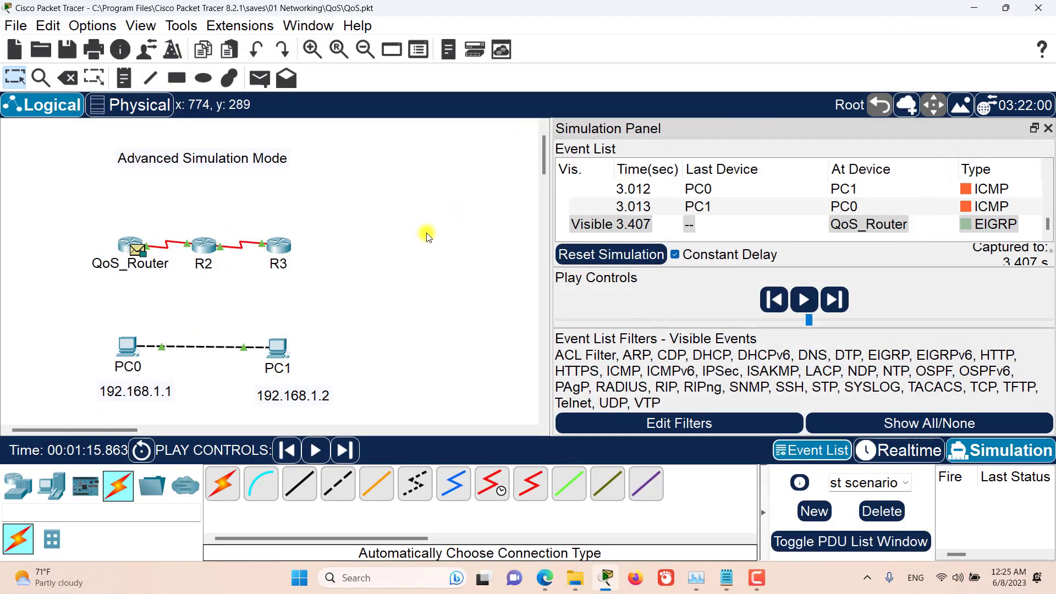
# Step: Start a complex PDU with PC0 as the source device, keeping the outgoing port selected automatically
pyautogui.click(294, 82)
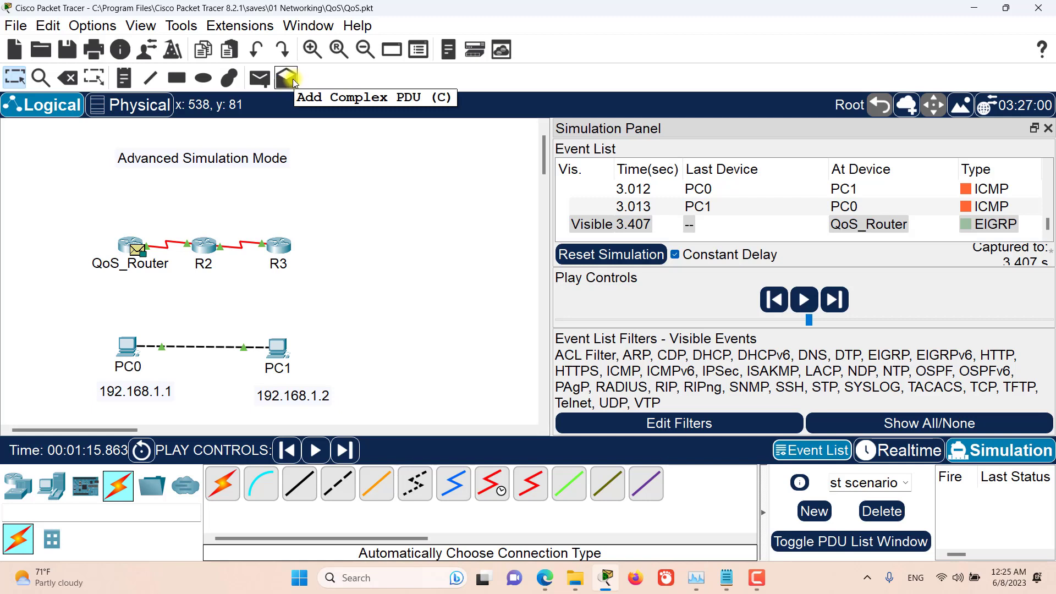
pyautogui.click(294, 81)
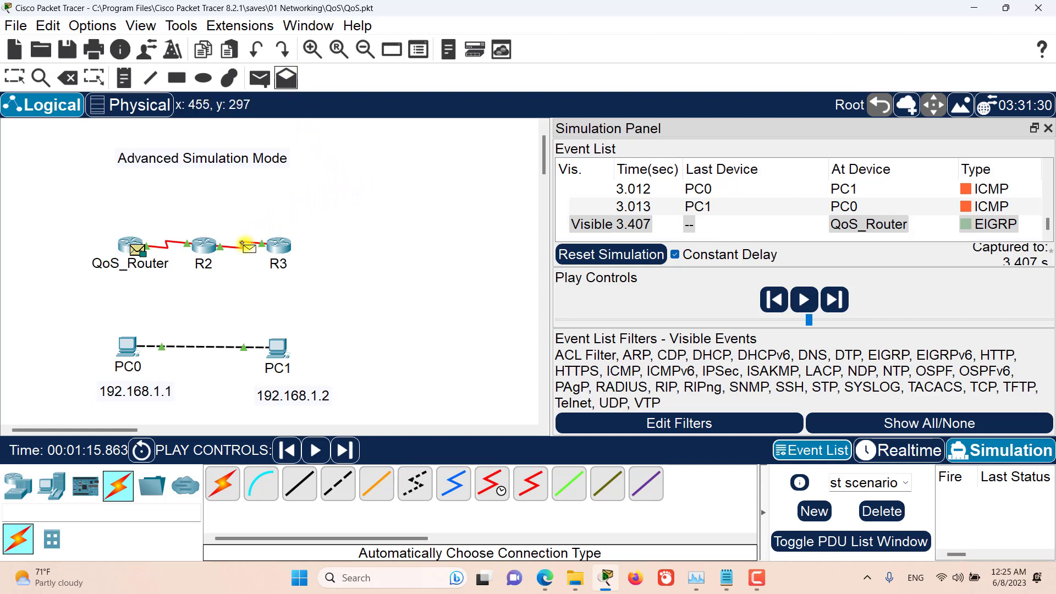
pyautogui.click(130, 349)
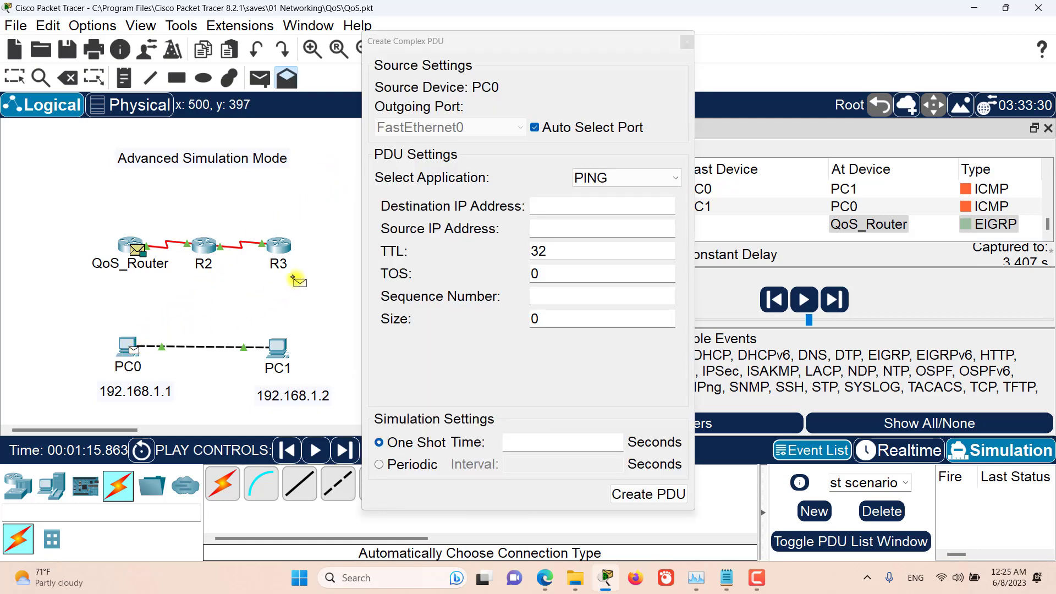
pyautogui.moveTo(461, 48); pyautogui.dragTo(453, 43)
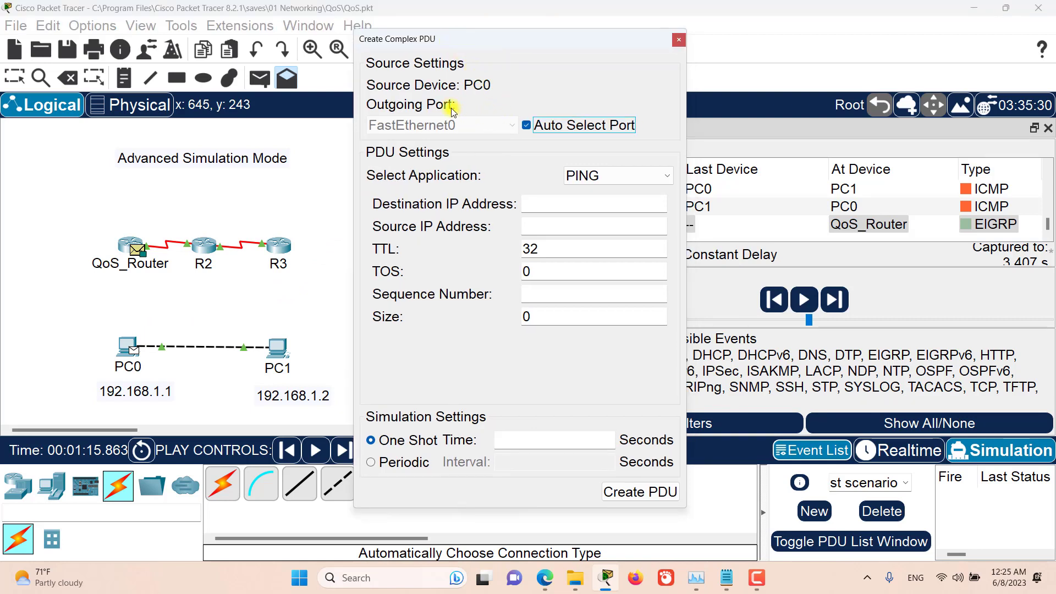
pyautogui.click(471, 89)
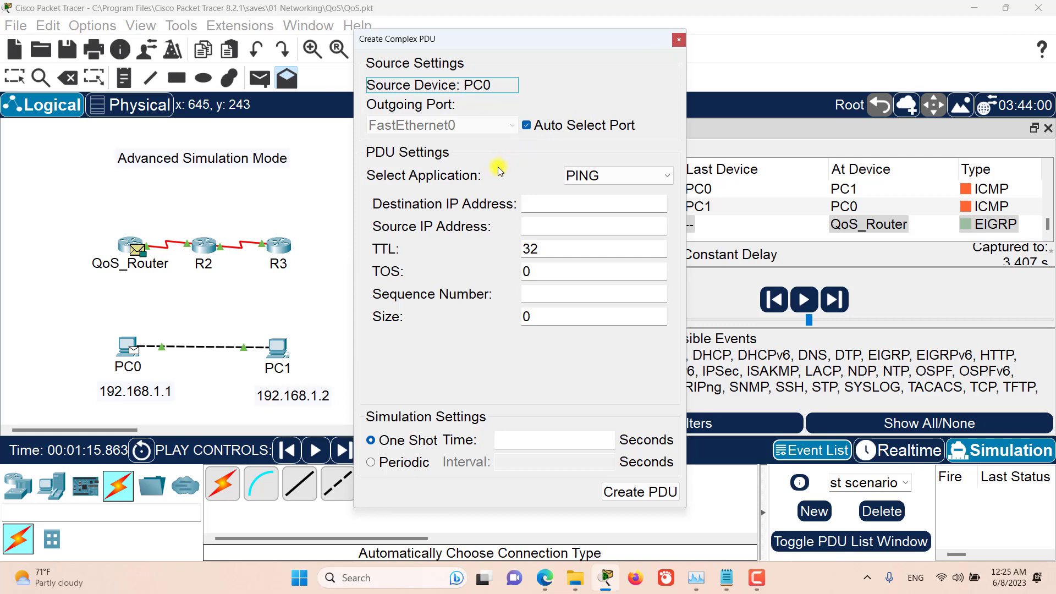
# Step: Choose PING as the PDU's application and set its destination IP address to PC1's 192.168.1.2
pyautogui.click(659, 186)
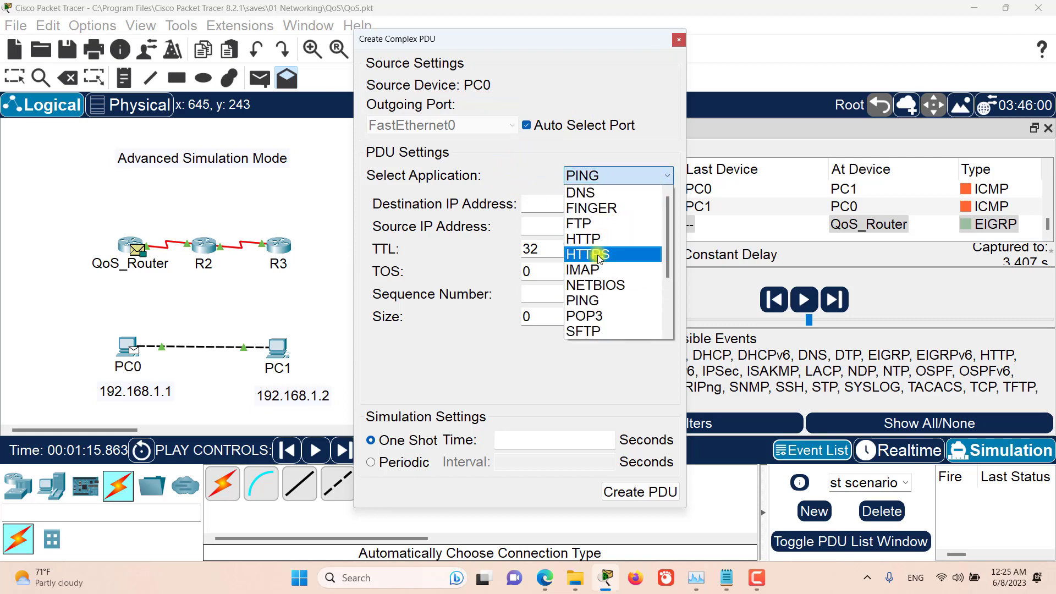
pyautogui.click(589, 301)
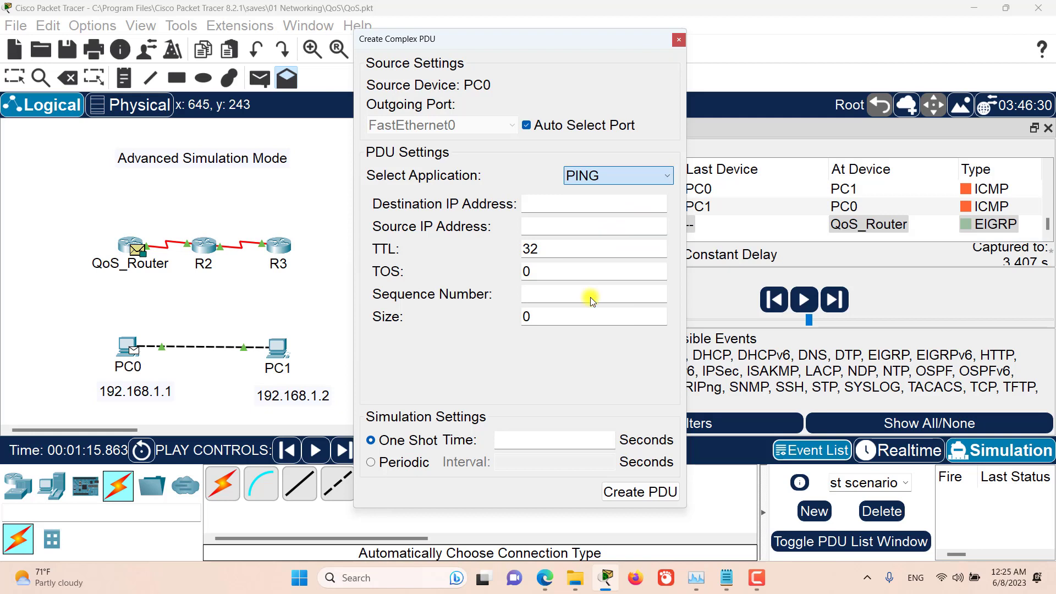
pyautogui.click(517, 172)
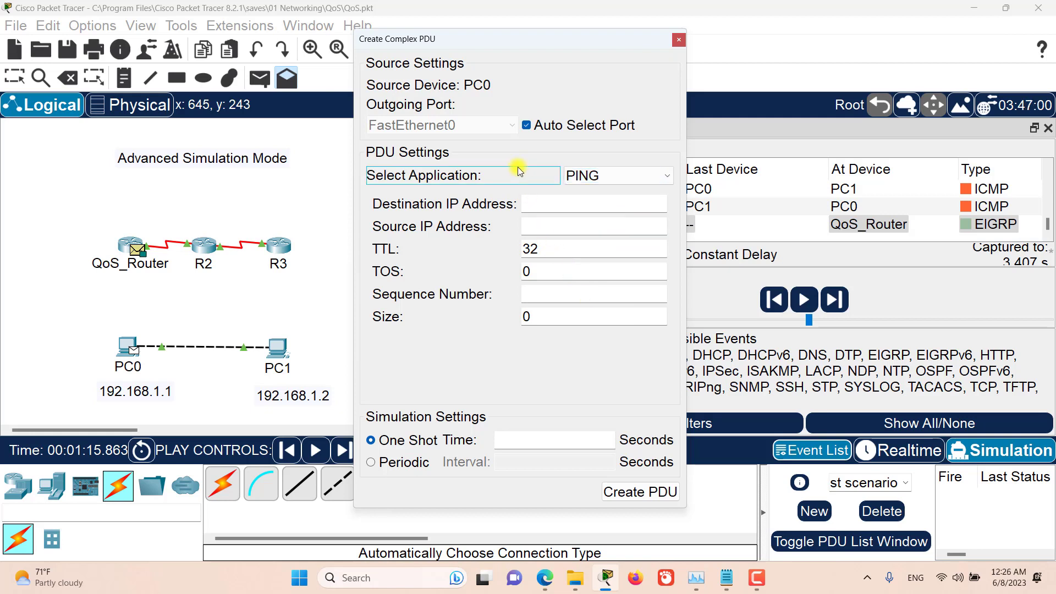
pyautogui.click(534, 206)
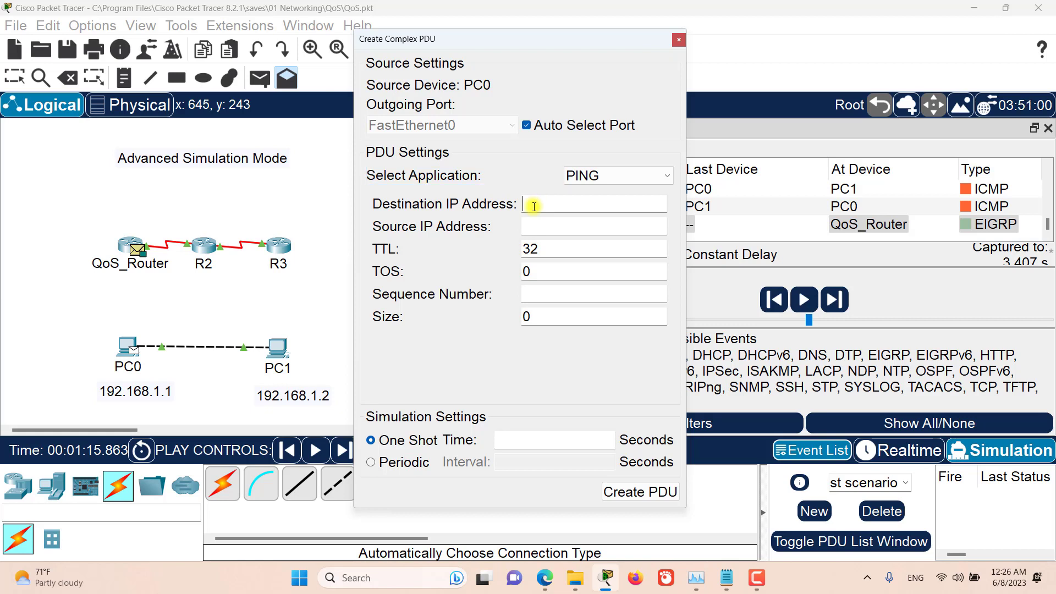
pyautogui.write('192.168.1.2')
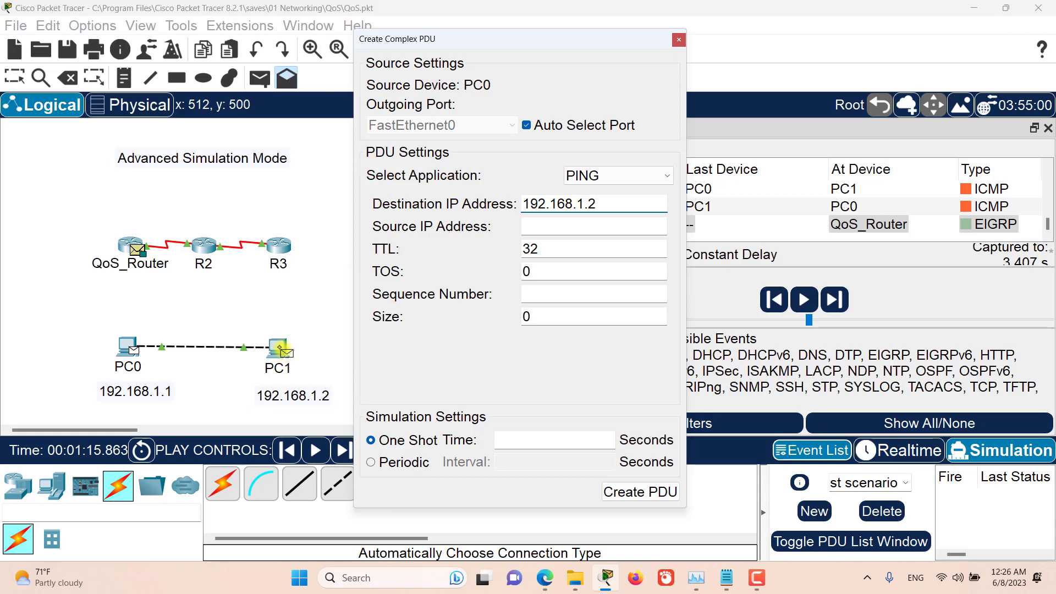
pyautogui.click(280, 349)
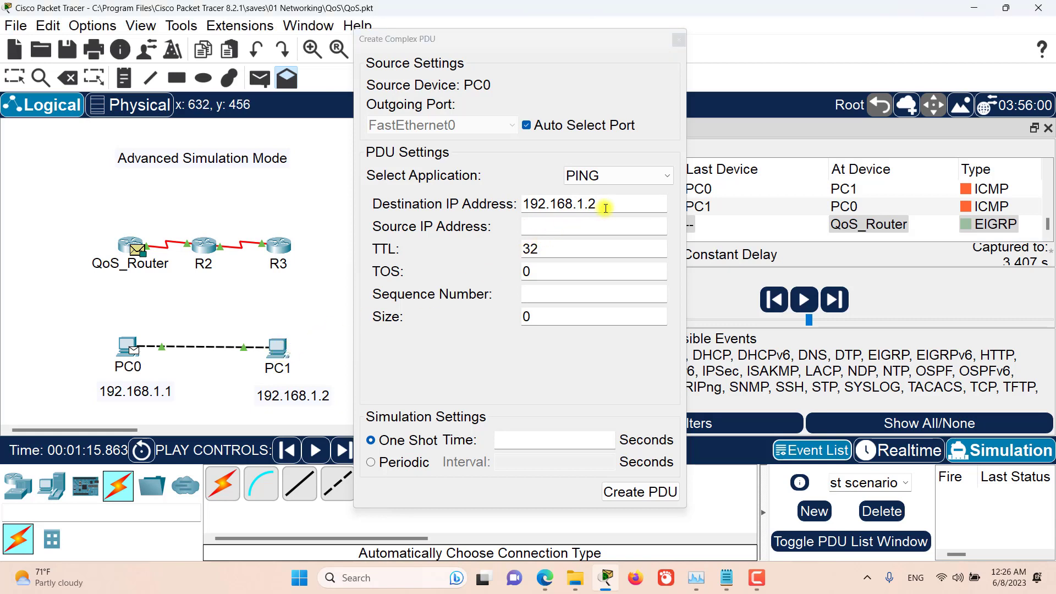
pyautogui.click(542, 225)
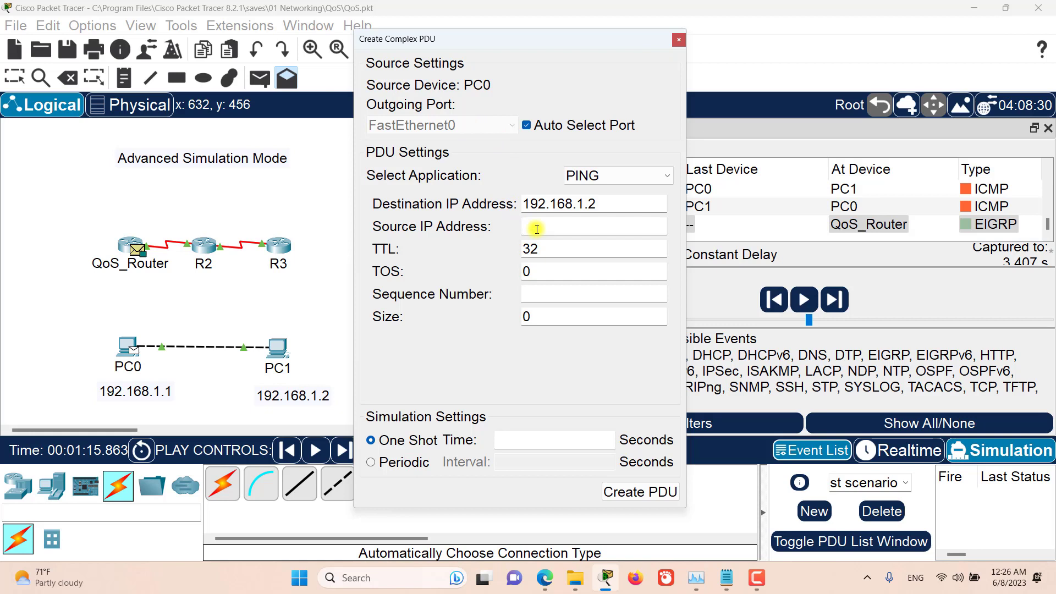
pyautogui.click(476, 246)
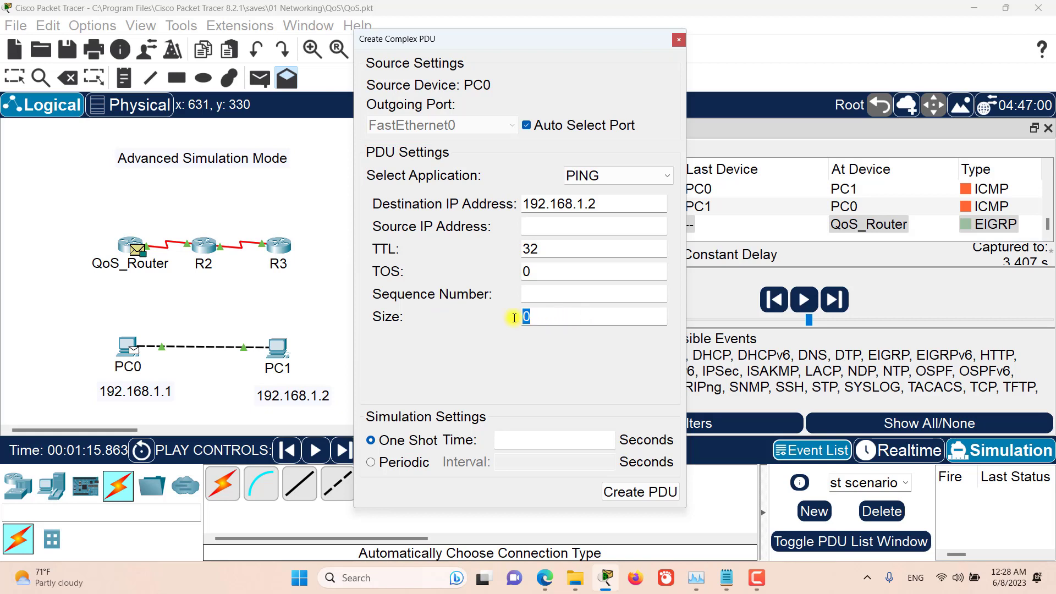
# Step: Set the ping PDU's sequence number to 1 and its size to 100
pyautogui.click(552, 292)
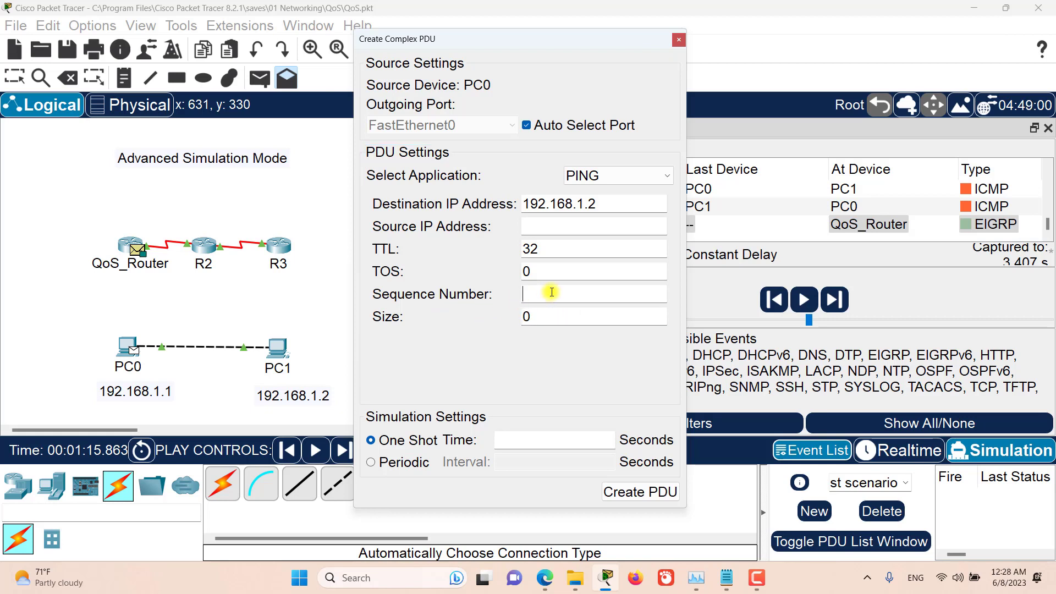
pyautogui.write('1')
pyautogui.moveTo(554, 317); pyautogui.dragTo(523, 316)
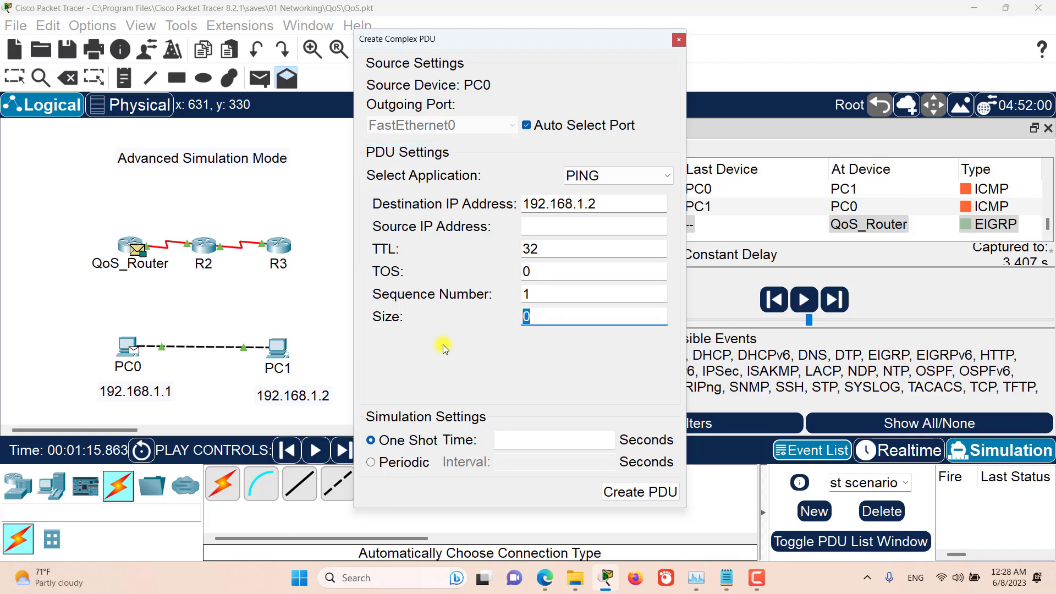
pyautogui.write('100')
pyautogui.click(443, 393)
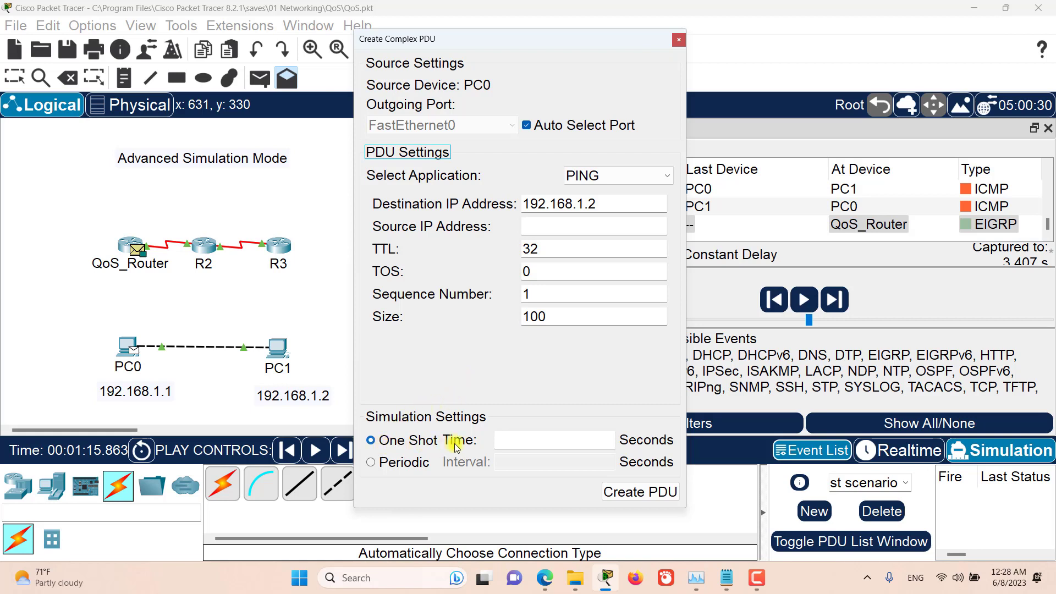
# Step: Make the ping PDU periodic with a 5-second interval and create it
pyautogui.click(520, 441)
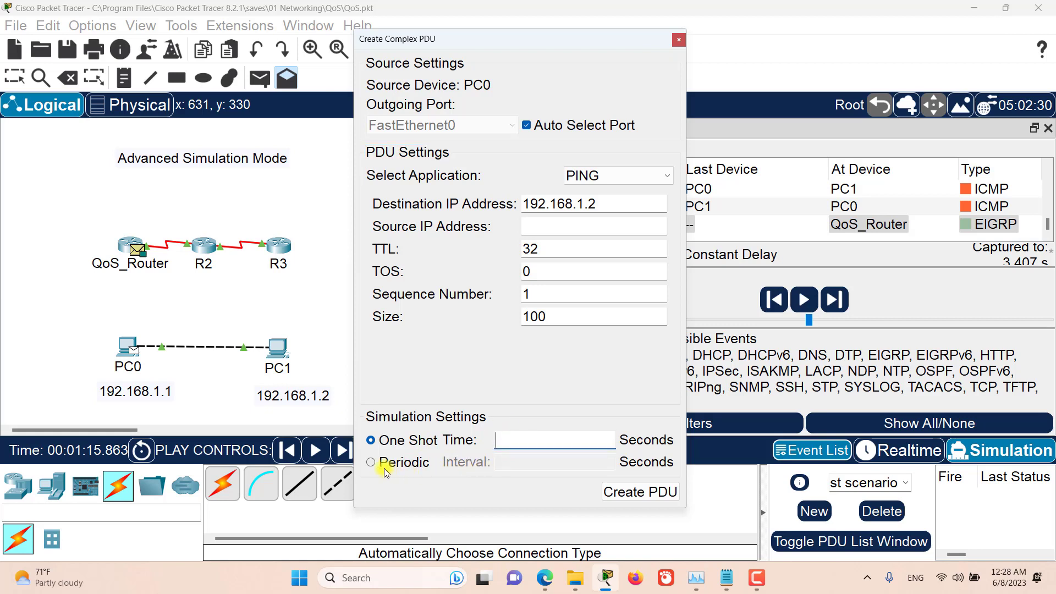
pyautogui.click(370, 466)
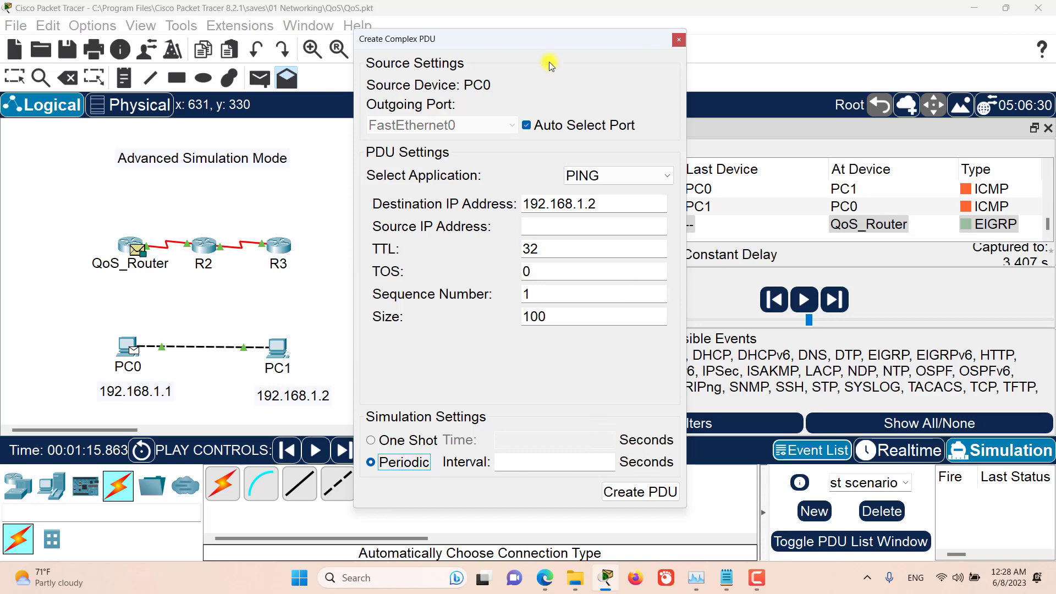
pyautogui.moveTo(537, 40); pyautogui.dragTo(381, 52)
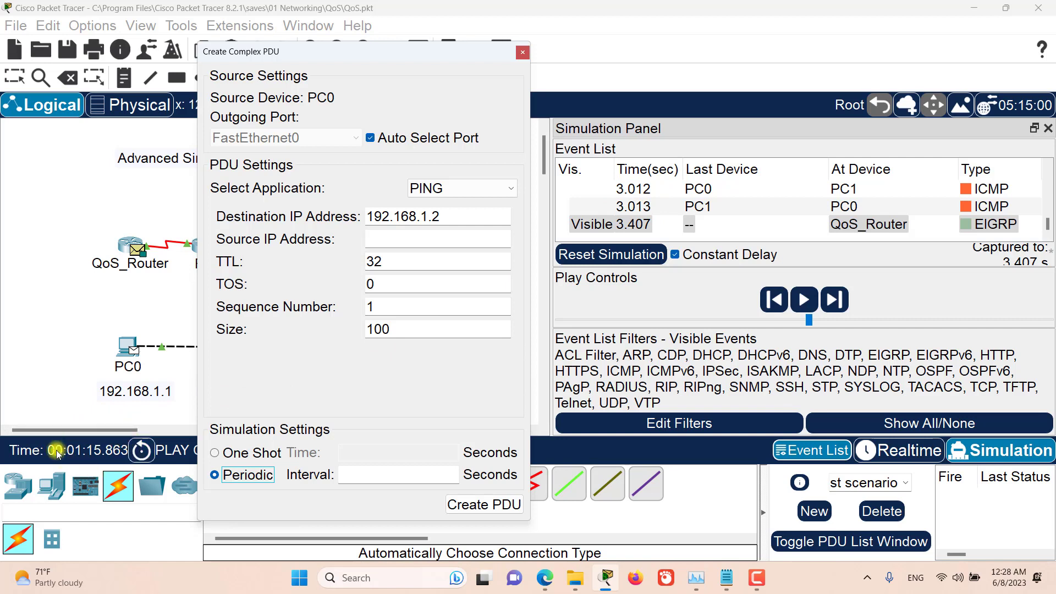
pyautogui.click(373, 385)
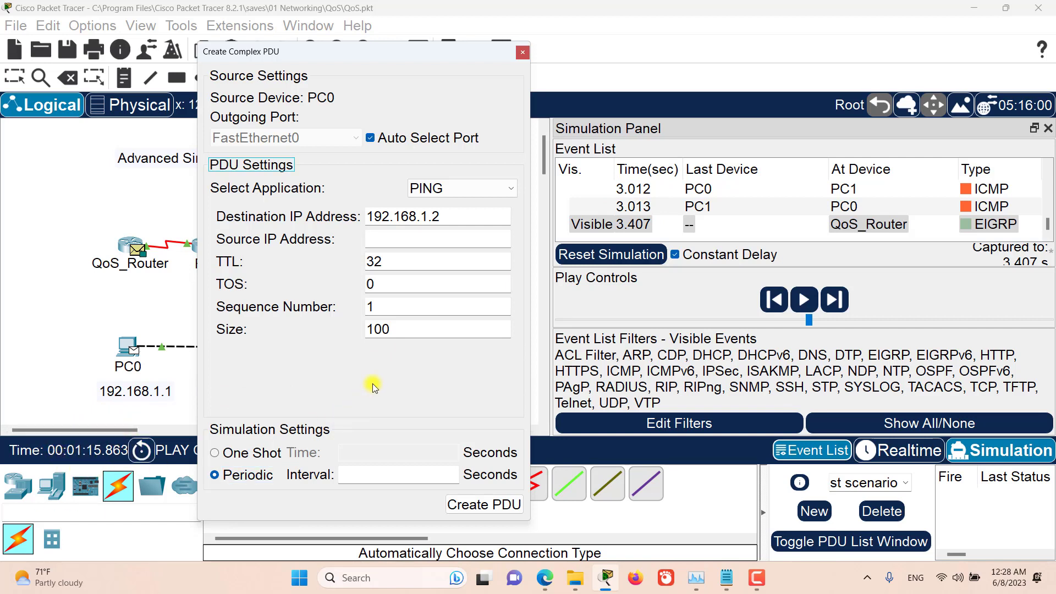
pyautogui.click(361, 476)
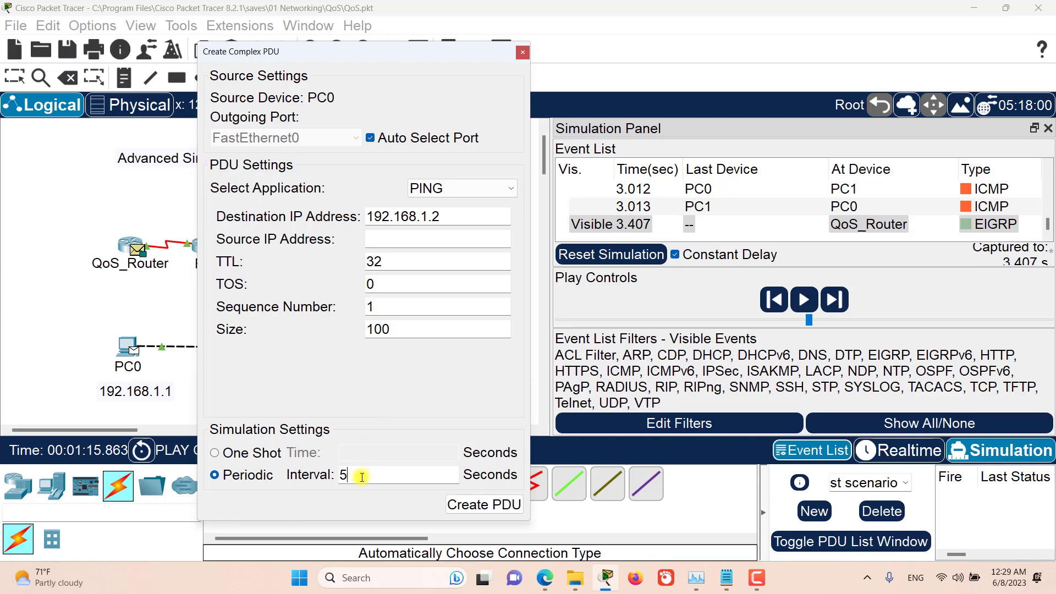
pyautogui.write('5')
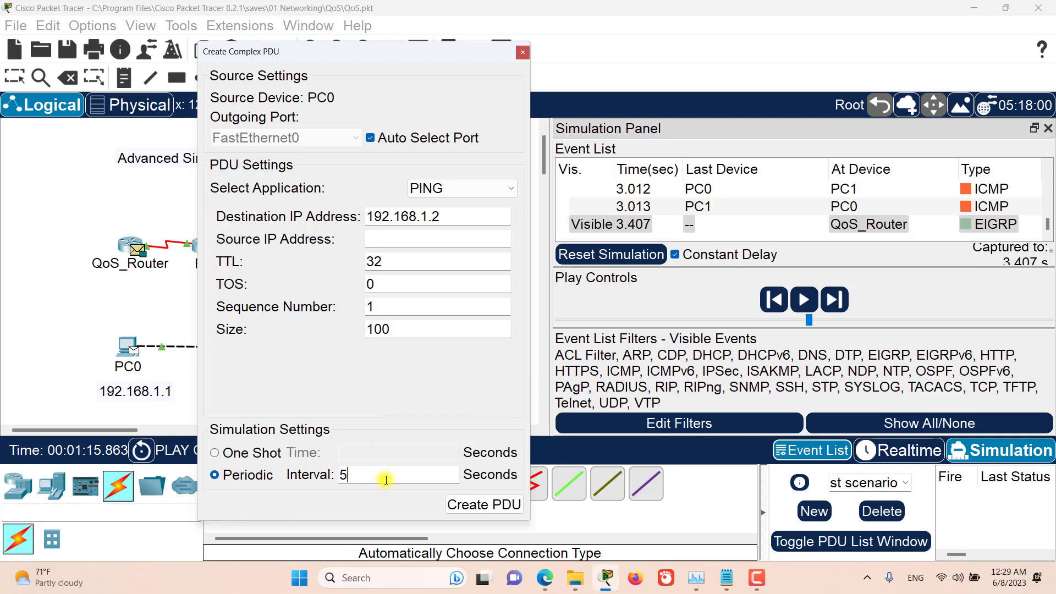
pyautogui.click(480, 504)
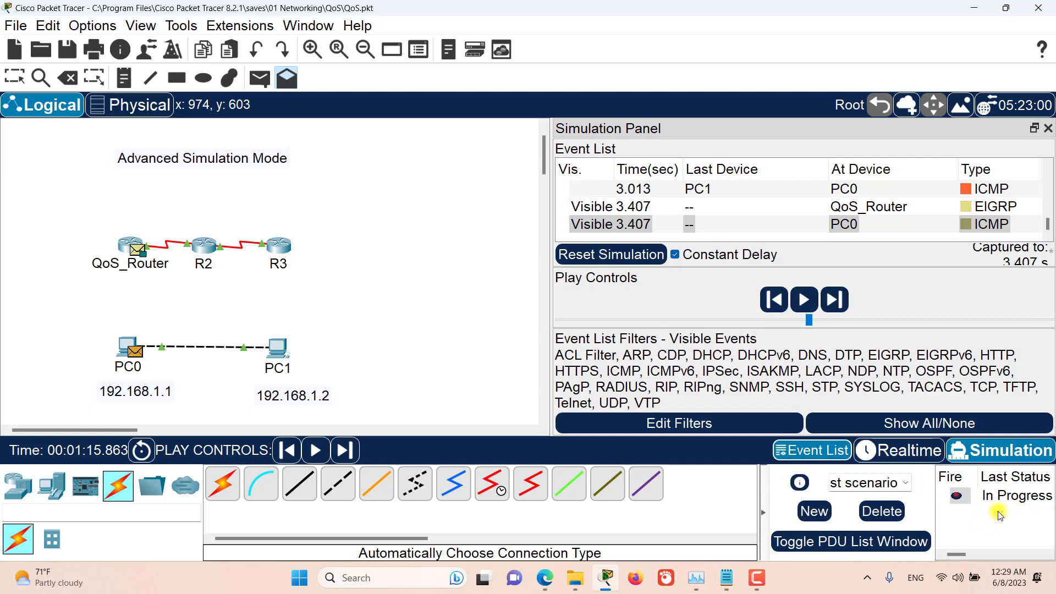
# Step: Show the PDU list and widen its area so the source and destination columns are readable
pyautogui.click(843, 544)
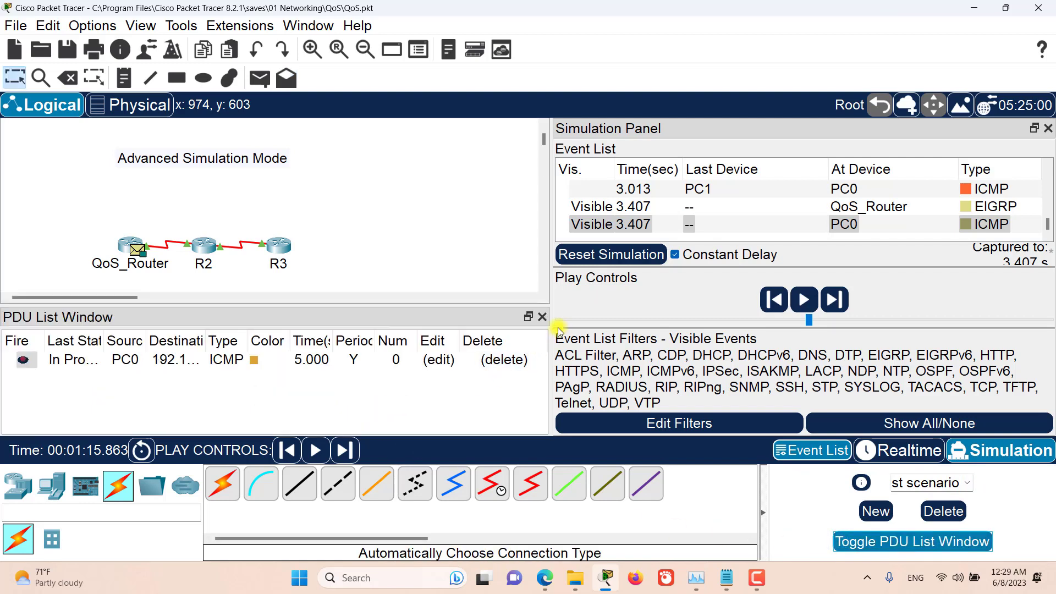
pyautogui.moveTo(552, 299); pyautogui.dragTo(639, 302)
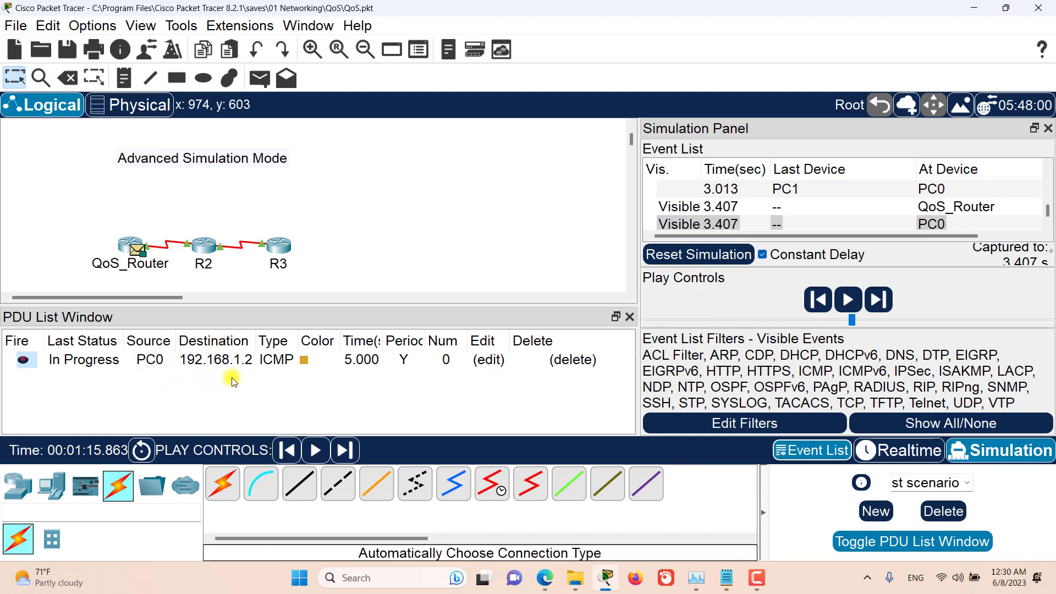
pyautogui.click(228, 360)
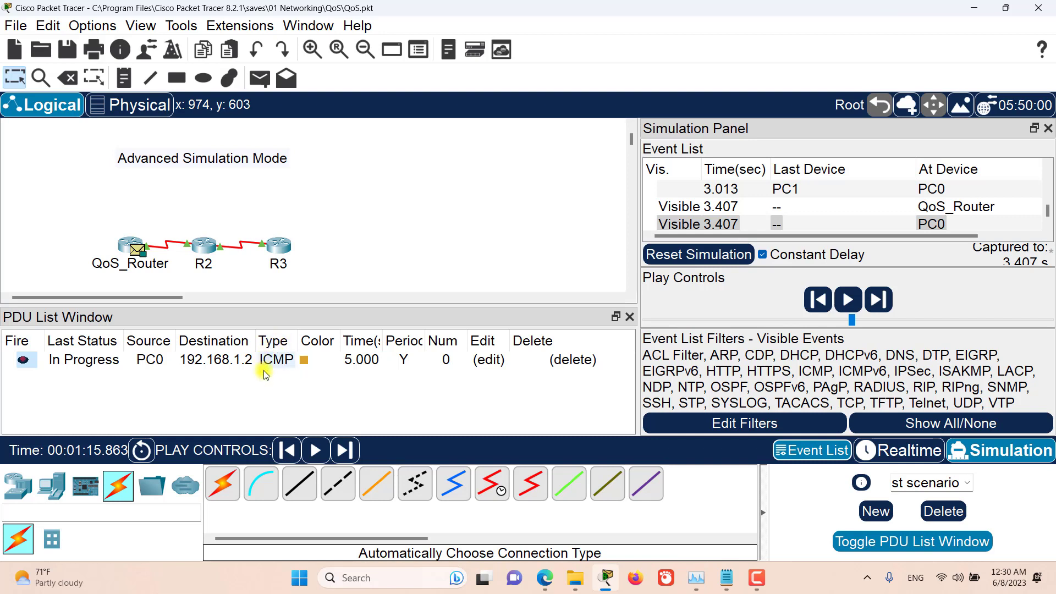
# Step: Change the ping PDU's color to black (#000000) and check it on PC0's envelope and in the event list
pyautogui.click(305, 361)
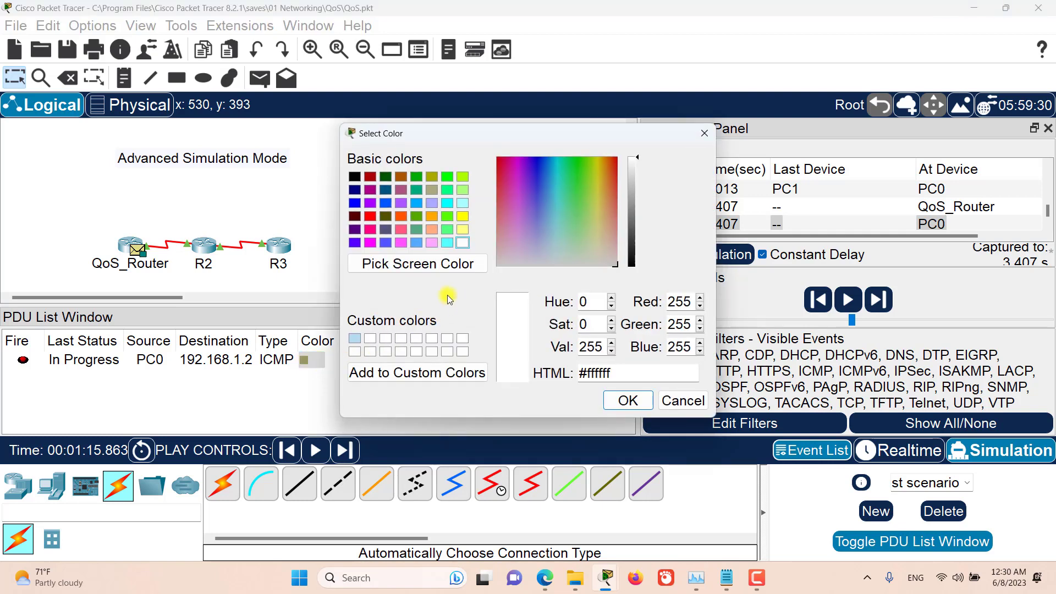
pyautogui.click(358, 174)
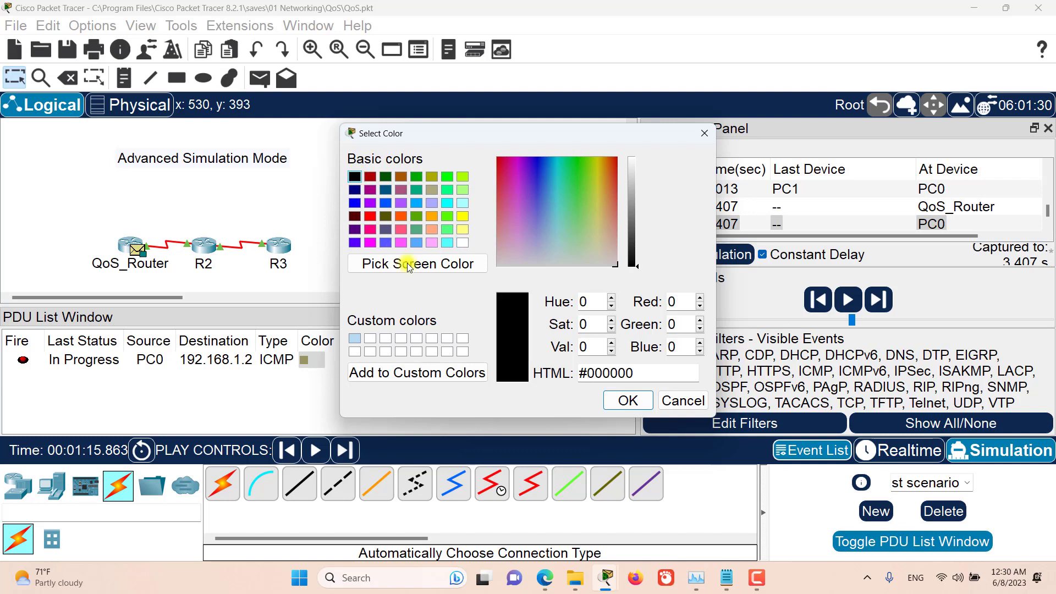
pyautogui.click(629, 401)
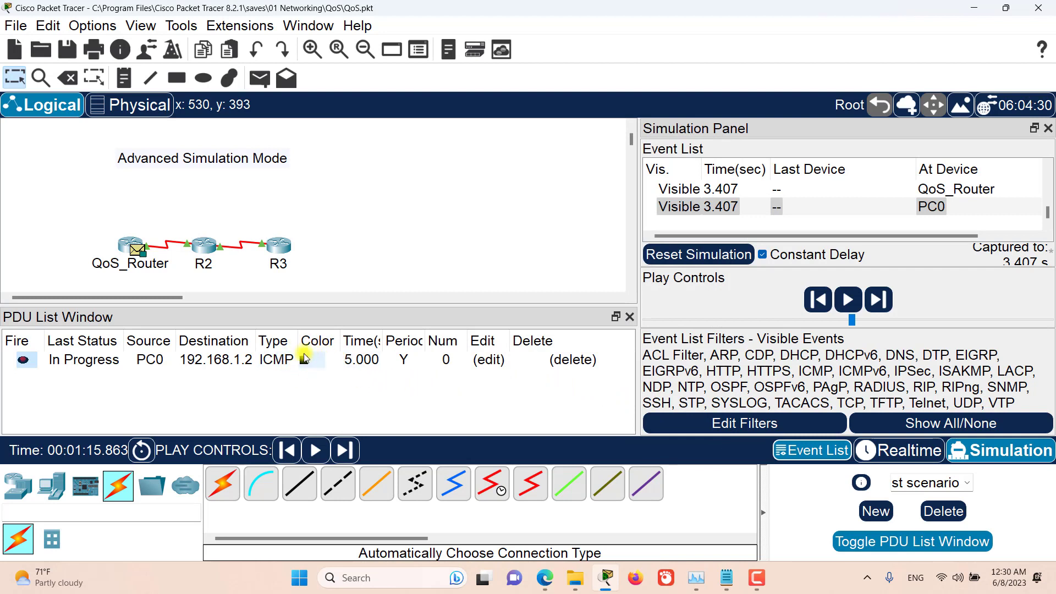
pyautogui.scroll(-1, 418, 223)
pyautogui.scroll(-3, 417, 223)
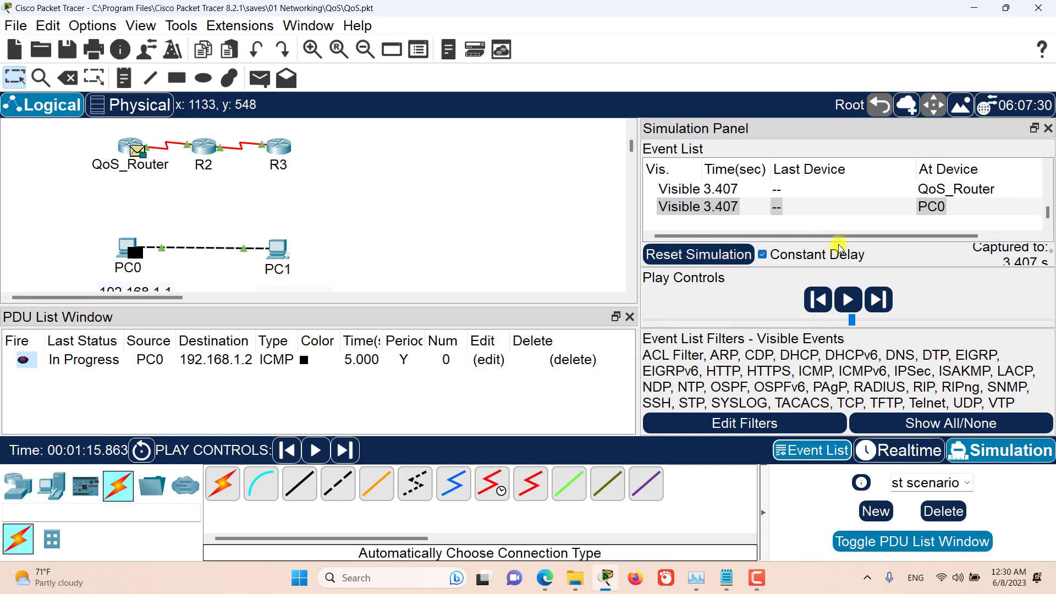
pyautogui.moveTo(854, 236); pyautogui.dragTo(919, 238)
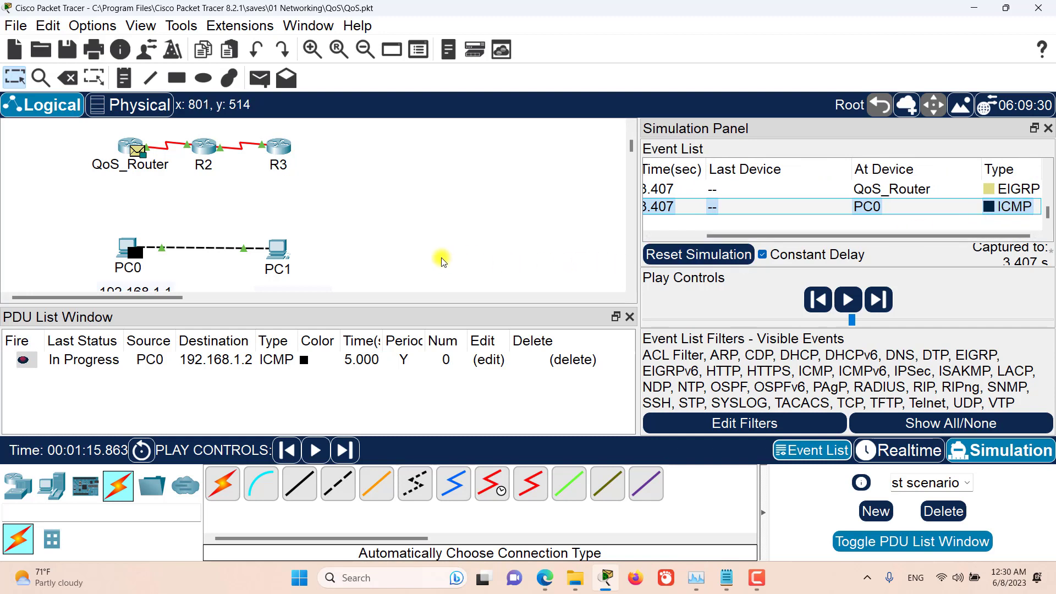
# Step: Widen the PDU list's Time and Periodic columns, and review the ping PDU's editable settings without changing them
pyautogui.moveTo(383, 341); pyautogui.dragTo(414, 348)
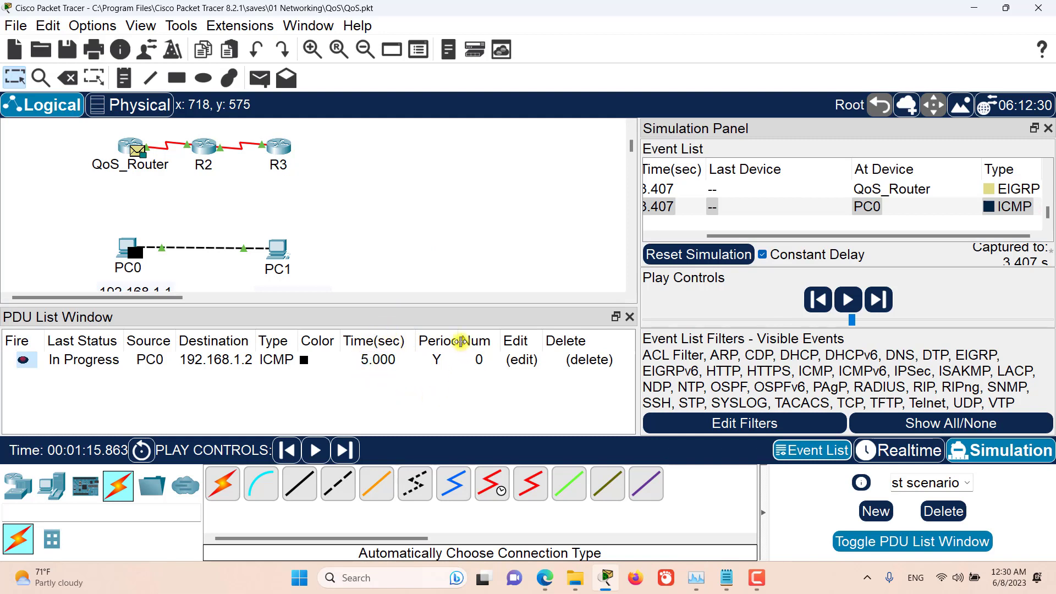
pyautogui.moveTo(459, 341); pyautogui.dragTo(481, 341)
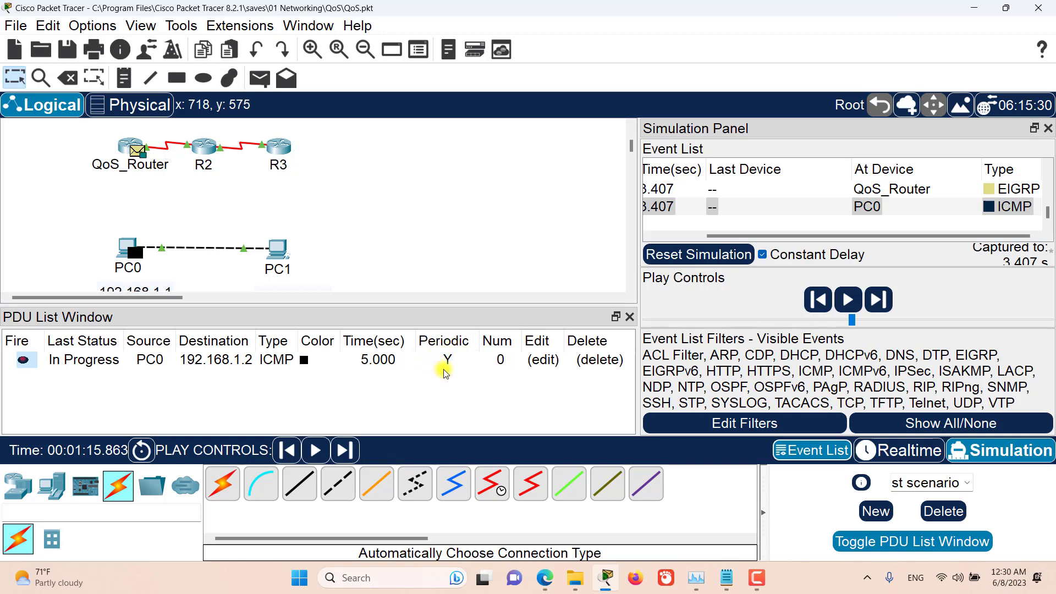
pyautogui.click(545, 363)
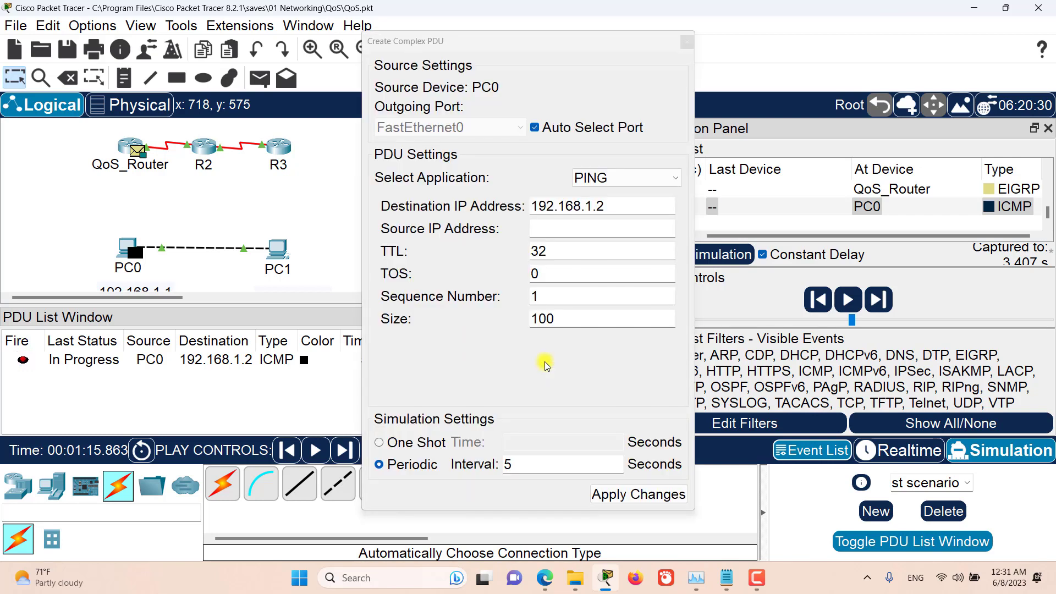
pyautogui.click(690, 44)
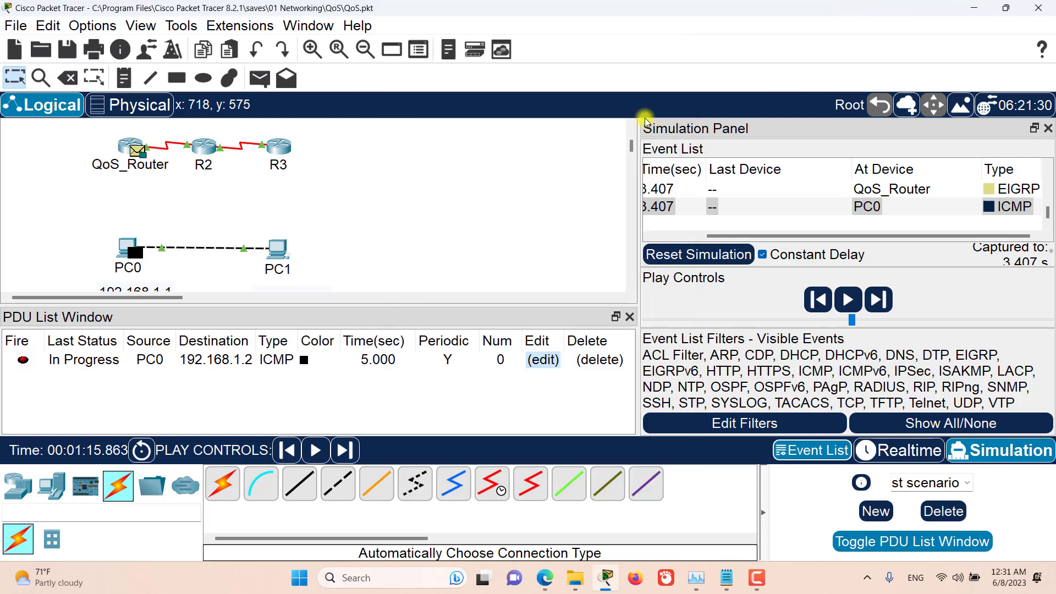
# Step: Delete the ping PDU from the PDU list and hide the separate list window
pyautogui.click(598, 362)
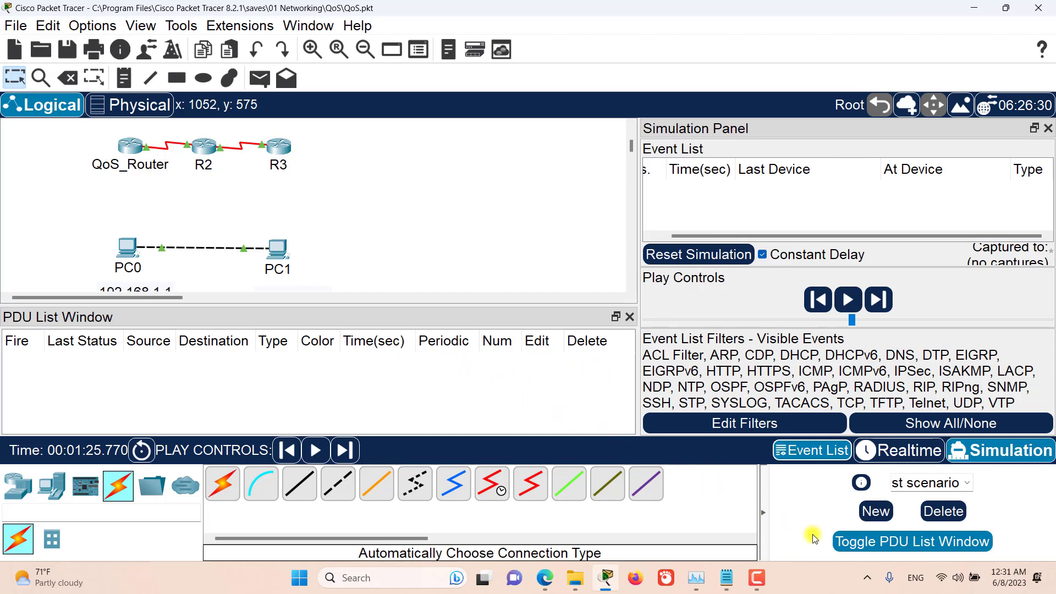
pyautogui.click(854, 544)
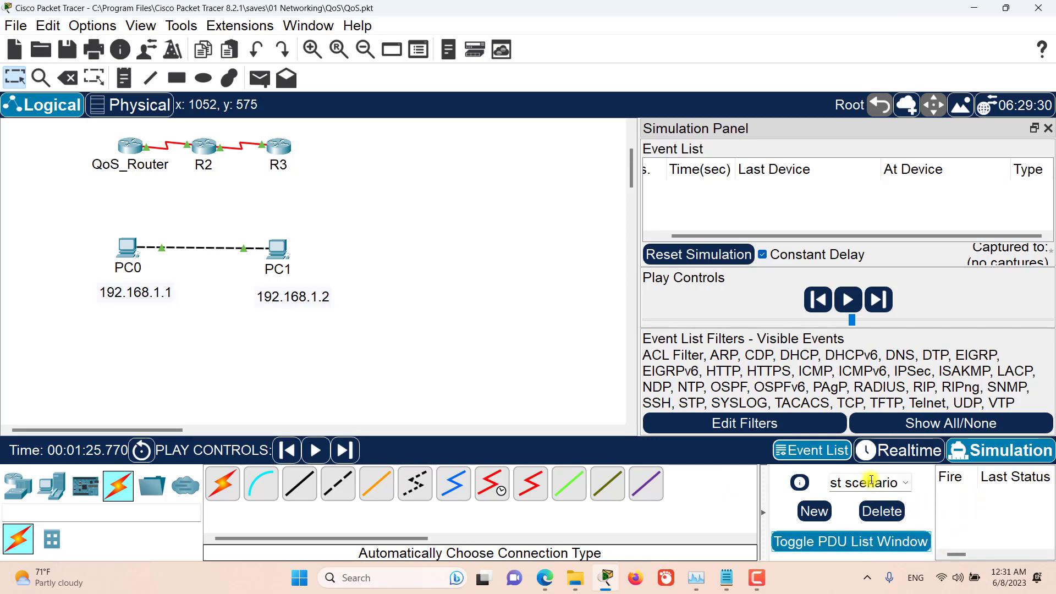
# Step: Delete the current custom scenario and check which scenarios remain available
pyautogui.click(881, 511)
pyautogui.click(903, 482)
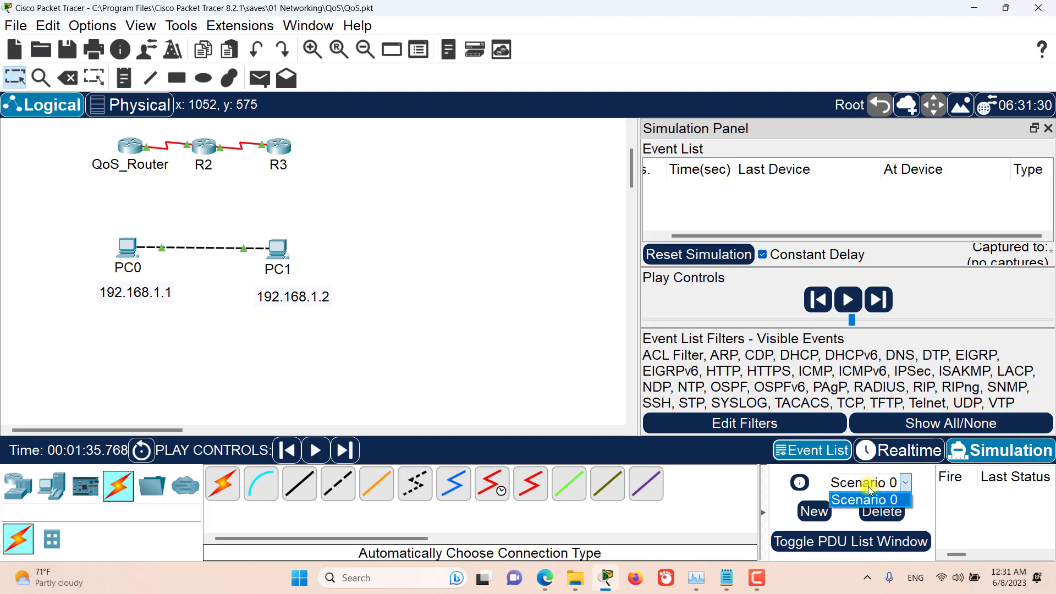
pyautogui.click(927, 491)
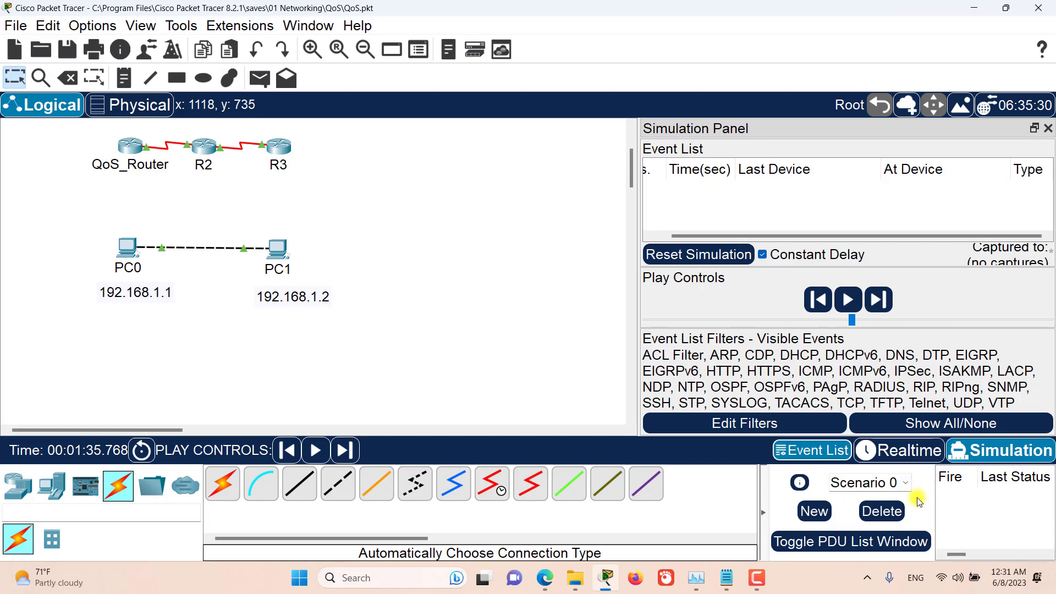